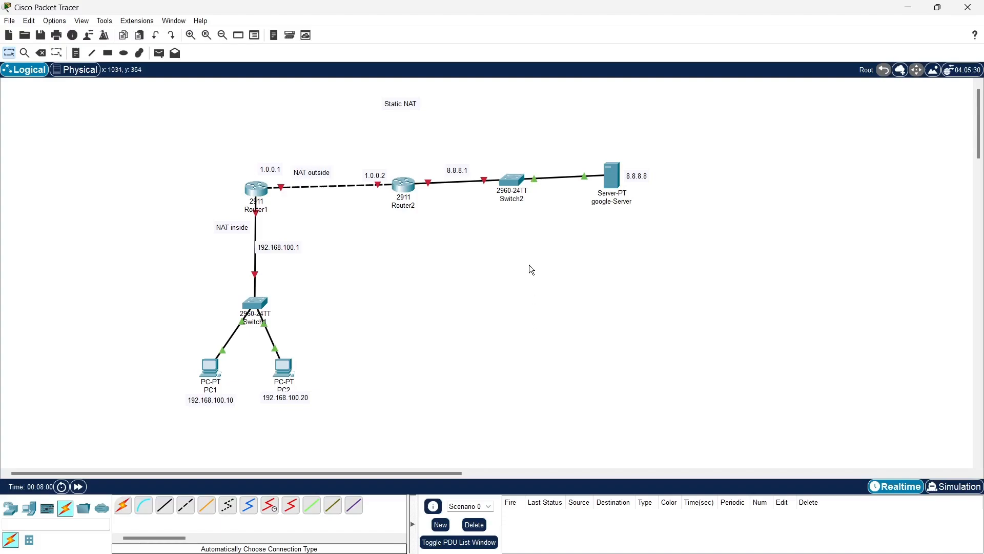
{"action": "left_click_drag", "start_coordinate": [154, 198], "coordinate": [361, 431]}
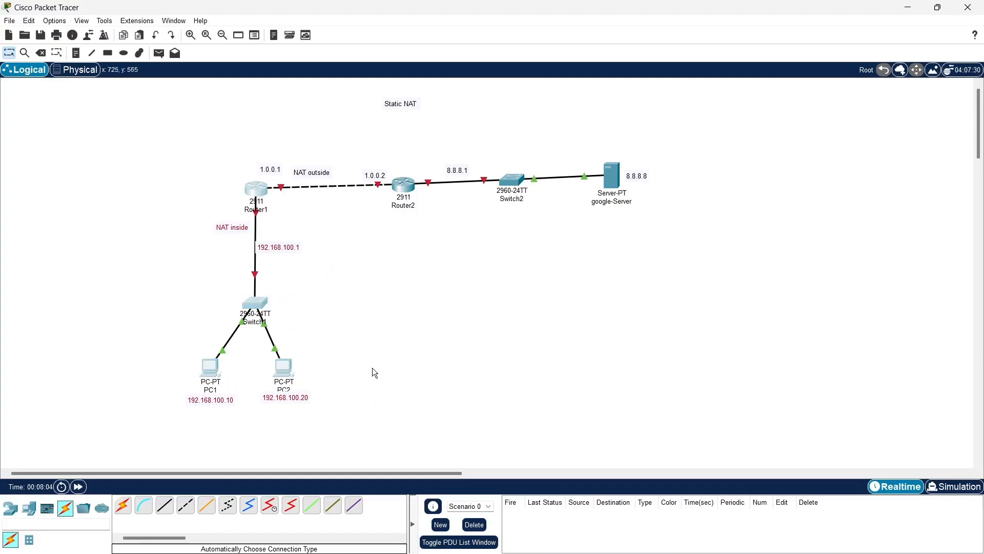
{"action": "left_click", "coordinate": [364, 354]}
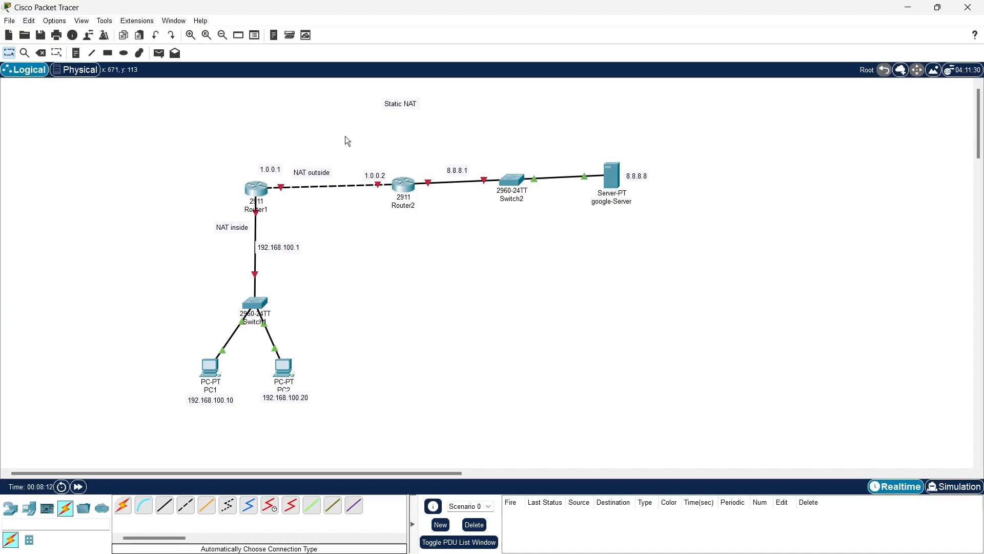
{"action": "left_click_drag", "start_coordinate": [346, 136], "coordinate": [710, 266]}
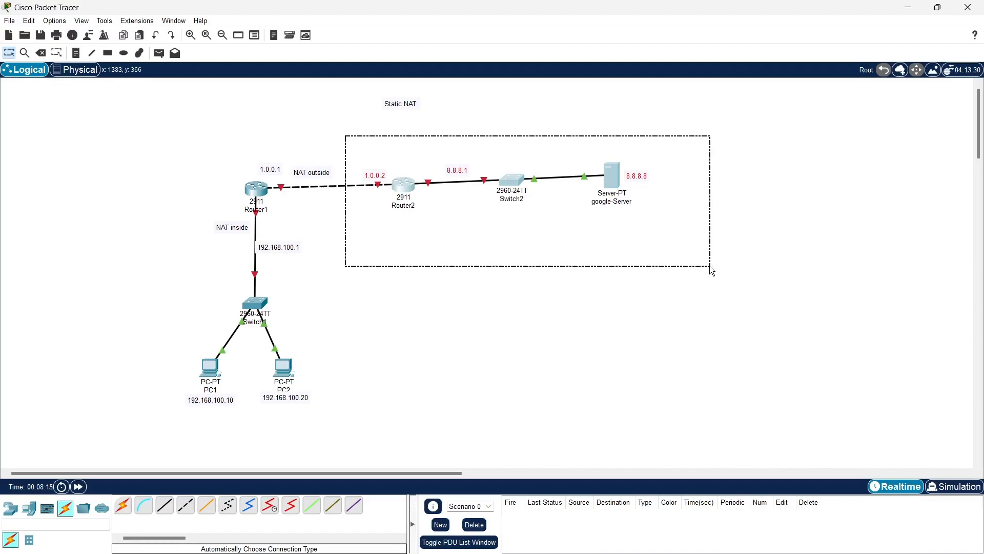
{"action": "left_click_drag", "start_coordinate": [712, 270], "coordinate": [710, 268]}
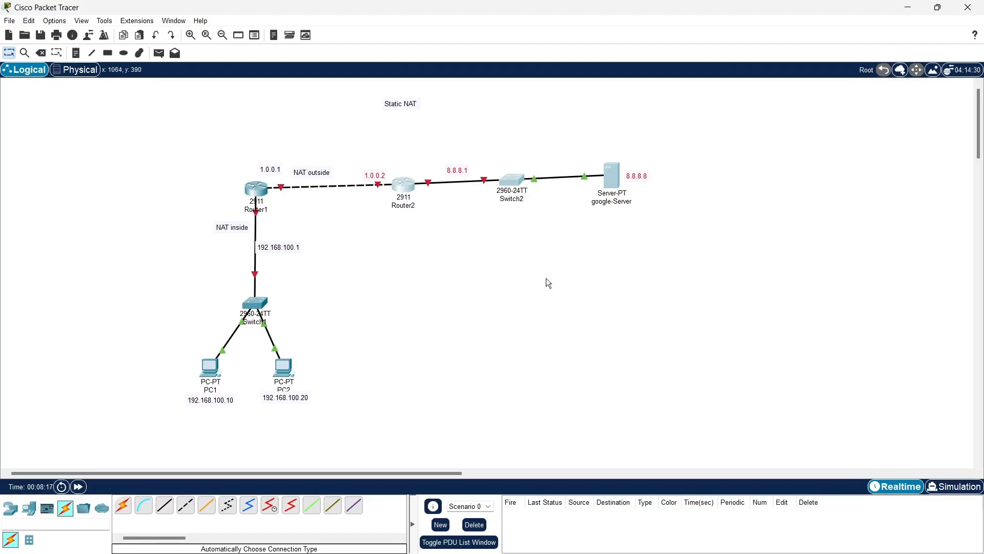
{"action": "left_click", "coordinate": [469, 243]}
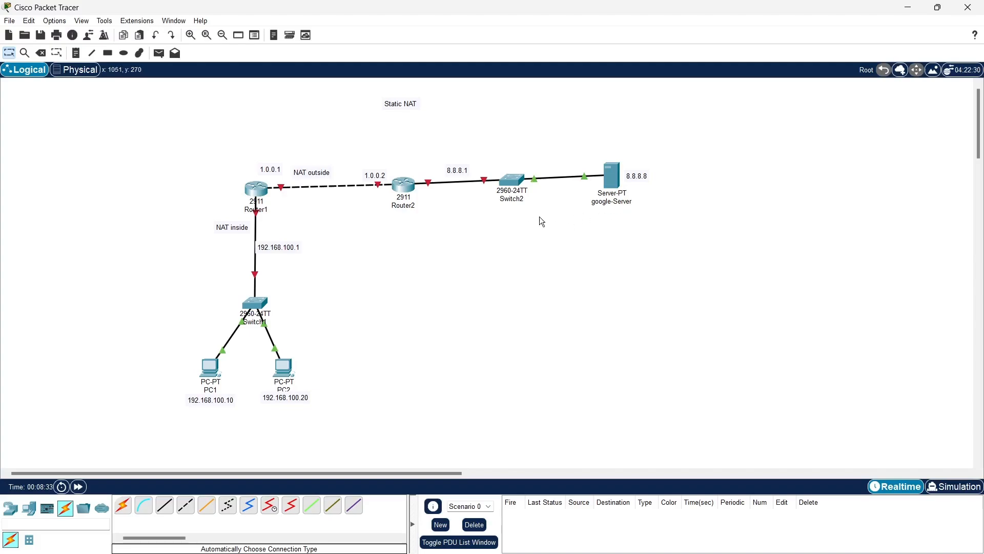
- Open the IP configuration of google-Server and set its IPv4 address to 8.8.8.8
{"action": "left_click", "coordinate": [614, 174]}
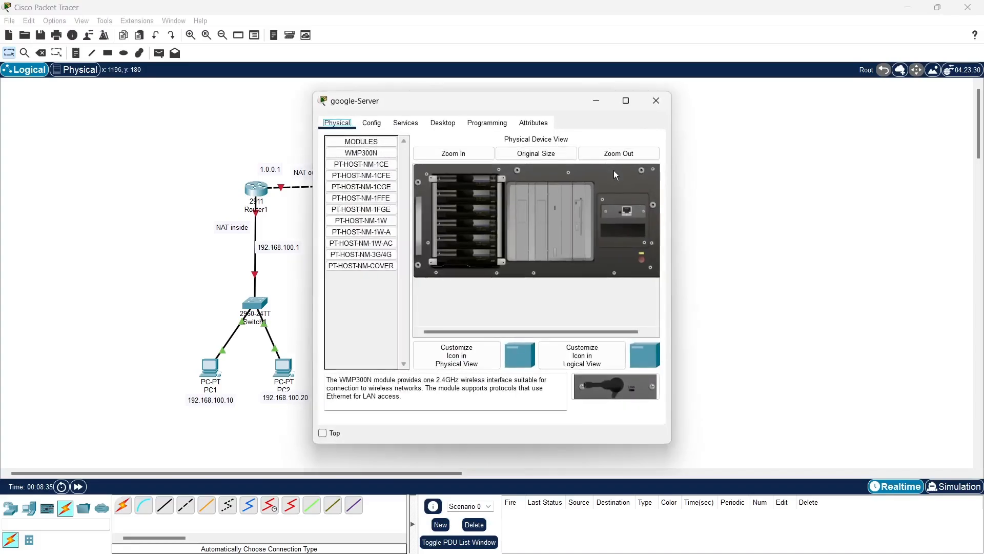
{"action": "left_click_drag", "start_coordinate": [546, 102], "coordinate": [835, 94]}
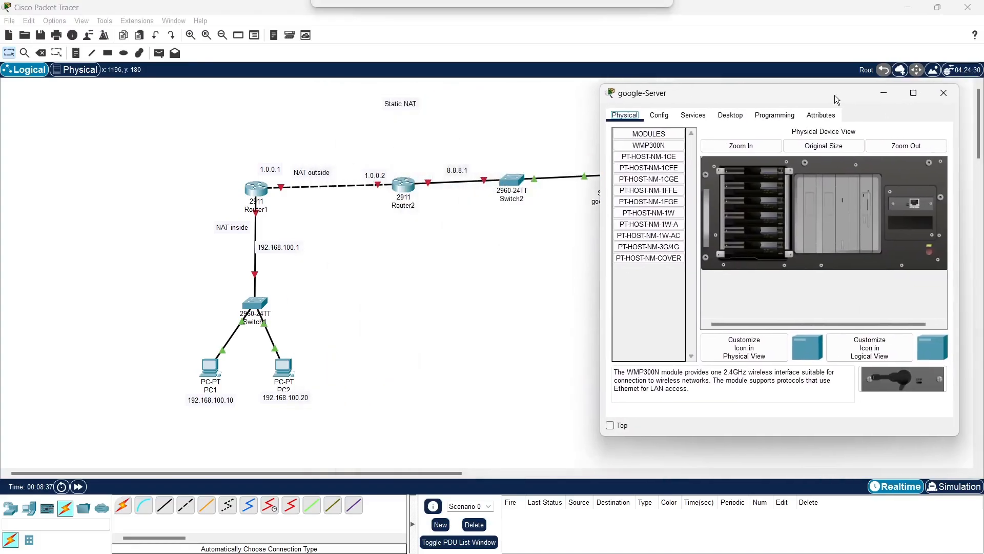
{"action": "left_click", "coordinate": [728, 115]}
{"action": "left_click", "coordinate": [649, 141]}
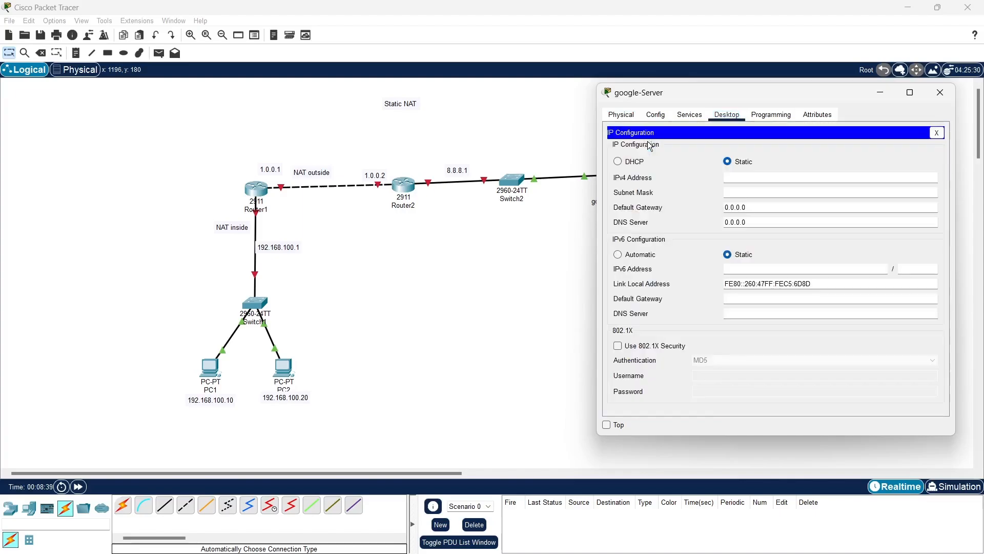
{"action": "left_click", "coordinate": [764, 179]}
{"action": "type", "text": "8.8.8.8"}
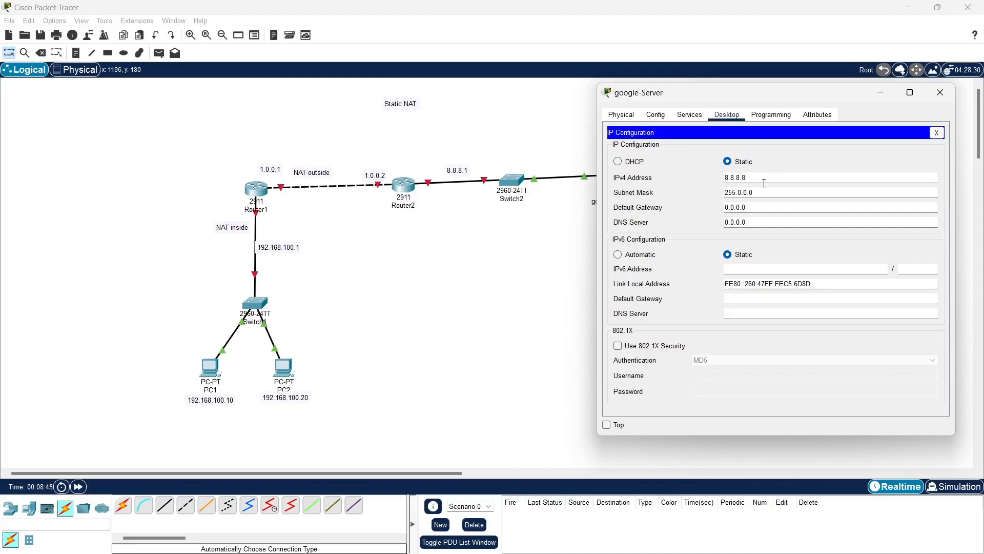
- Set the default gateway of google-Server to 8.8.8.1
{"action": "left_click", "coordinate": [762, 209]}
{"action": "key", "text": "BackSpace"}
{"action": "key", "text": "BackSpace"}
{"action": "key", "text": "BackSpace"}
{"action": "key", "text": "BackSpace"}
{"action": "key", "text": "BackSpace"}
{"action": "type", "text": "8.8.8.1"}
- Set the subnet mask of google-Server to 255.255.255.0 and close the server's window
{"action": "left_click_drag", "start_coordinate": [758, 193], "coordinate": [709, 192]}
{"action": "type", "text": "255.255.25..0"}
{"action": "key", "text": "BackSpace"}
{"action": "key", "text": "BackSpace"}
{"action": "key", "text": "BackSpace"}
{"action": "type", "text": "5.0"}
{"action": "key", "text": "Tab"}
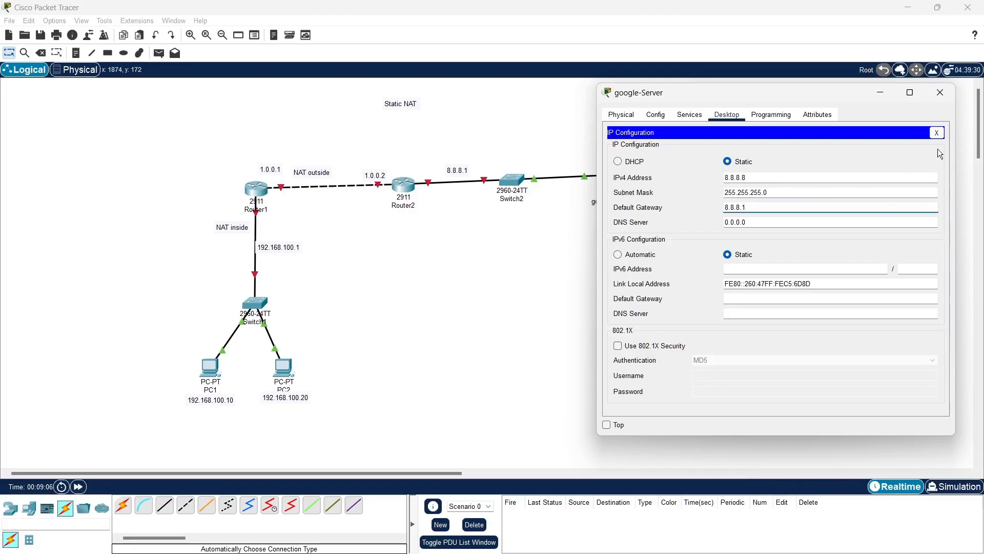
{"action": "left_click", "coordinate": [937, 133]}
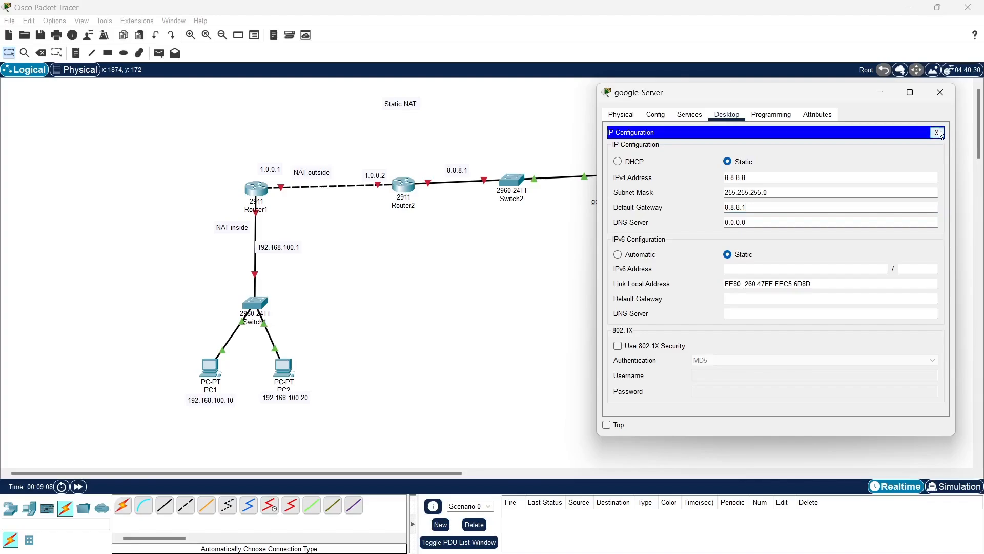
{"action": "left_click", "coordinate": [942, 95]}
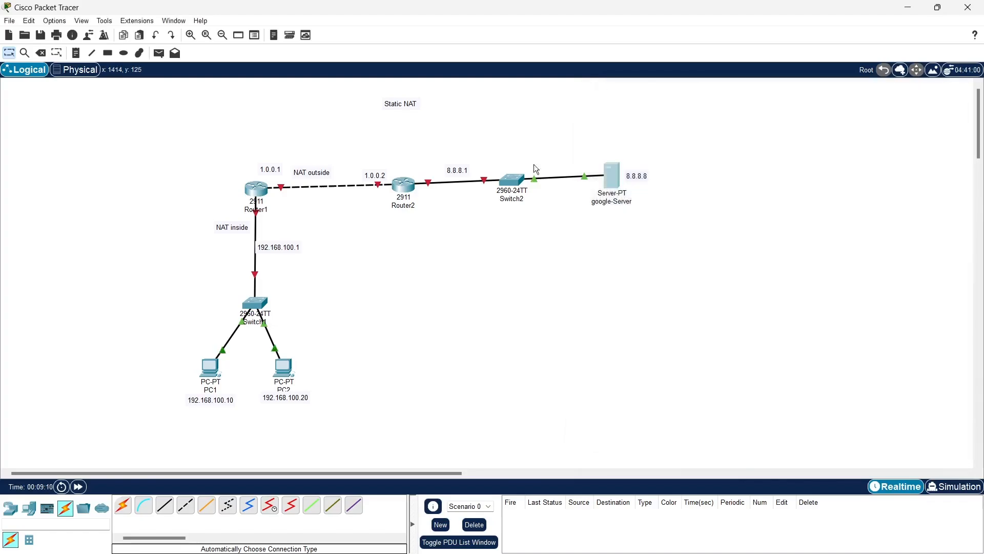
- Open Router1's command line in an enlarged window beside the topology and decline the initial configuration dialog
{"action": "left_click", "coordinate": [256, 189]}
{"action": "left_click_drag", "start_coordinate": [543, 100], "coordinate": [780, 84]}
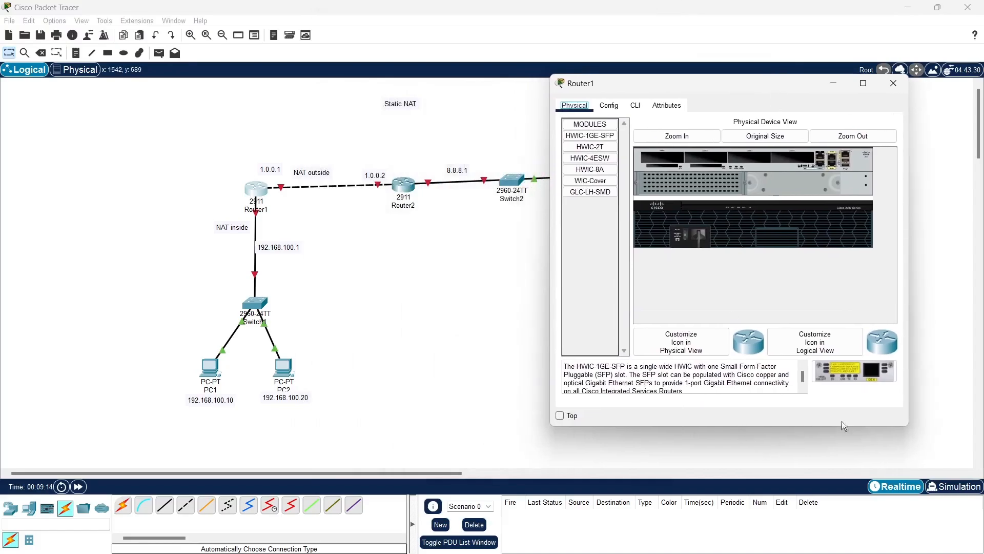
{"action": "left_click_drag", "start_coordinate": [908, 425], "coordinate": [946, 494]}
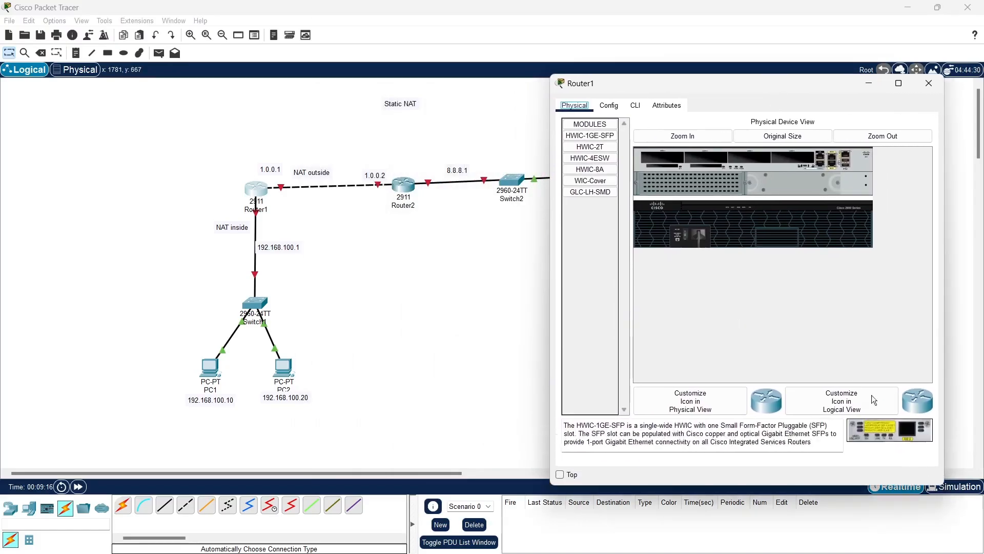
{"action": "left_click", "coordinate": [635, 105]}
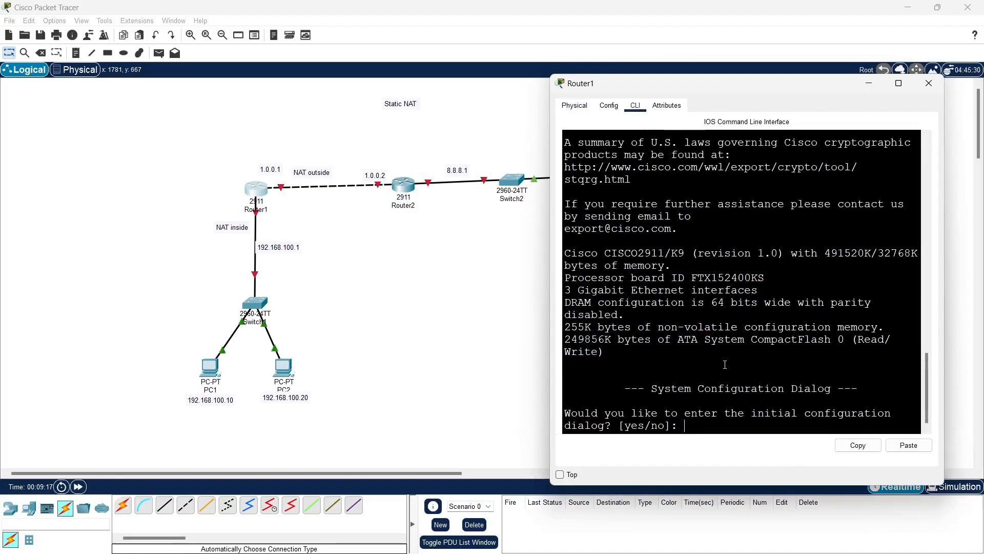
{"action": "type", "text": "no"}
{"action": "key", "text": "Return"}
{"action": "key", "text": "Return"}
{"action": "key", "text": "Return"}
- Enter privileged mode on Router1 and switch to global configuration mode with conf t
{"action": "type", "text": "en"}
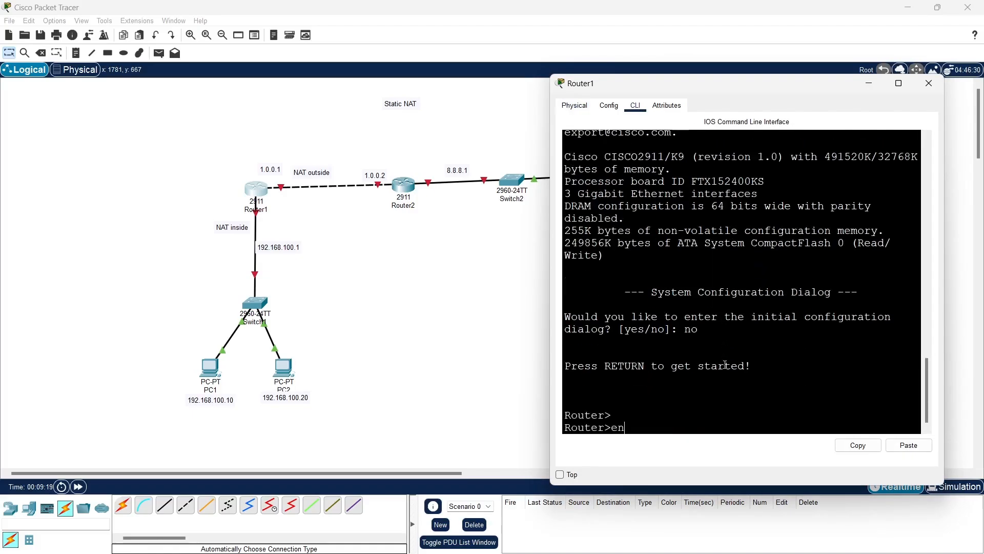
{"action": "key", "text": "Tab"}
{"action": "key", "text": "Return"}
{"action": "type", "text": "conf t"}
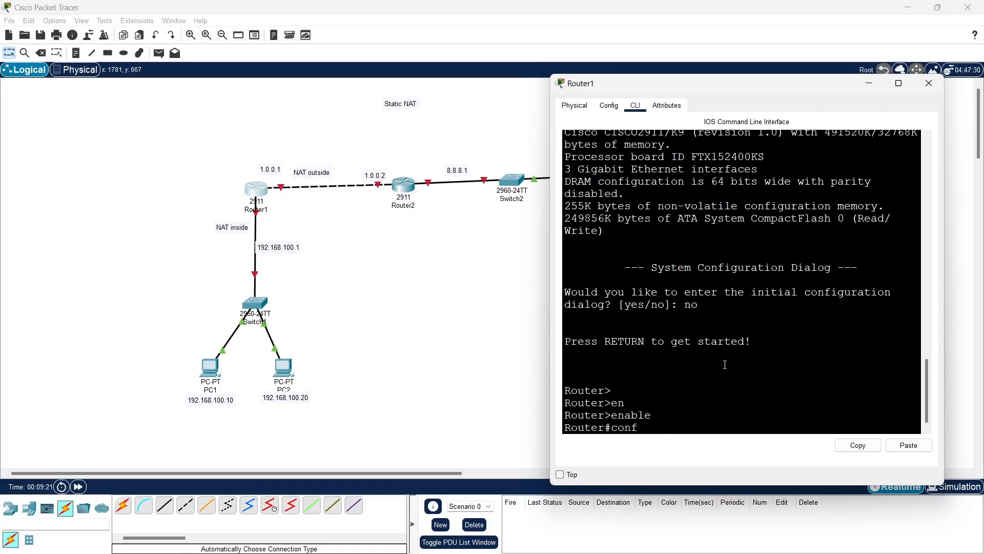
{"action": "key", "text": "Return"}
{"action": "key", "text": "Return"}
- Set Router1's hostname to R1
{"action": "type", "text": "ho"}
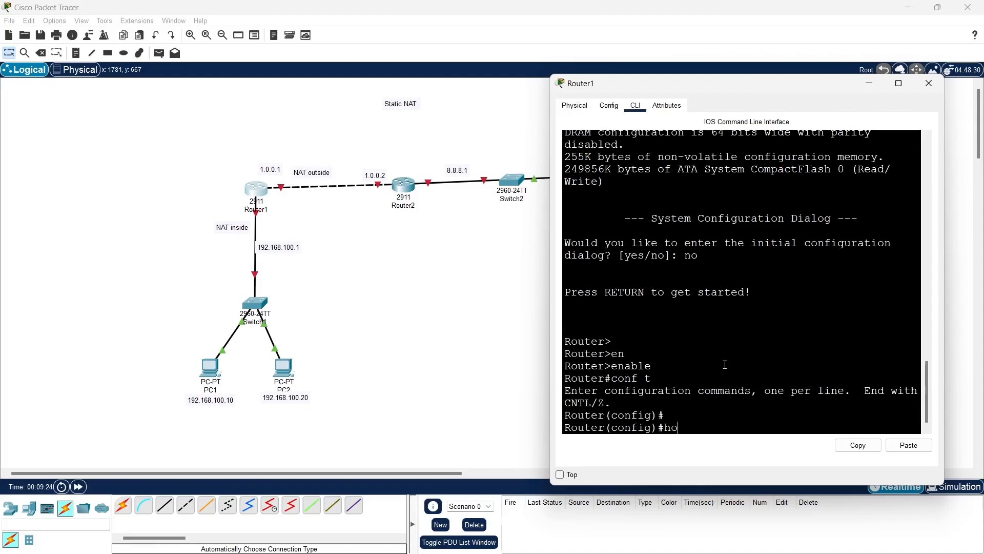
{"action": "key", "text": "Tab"}
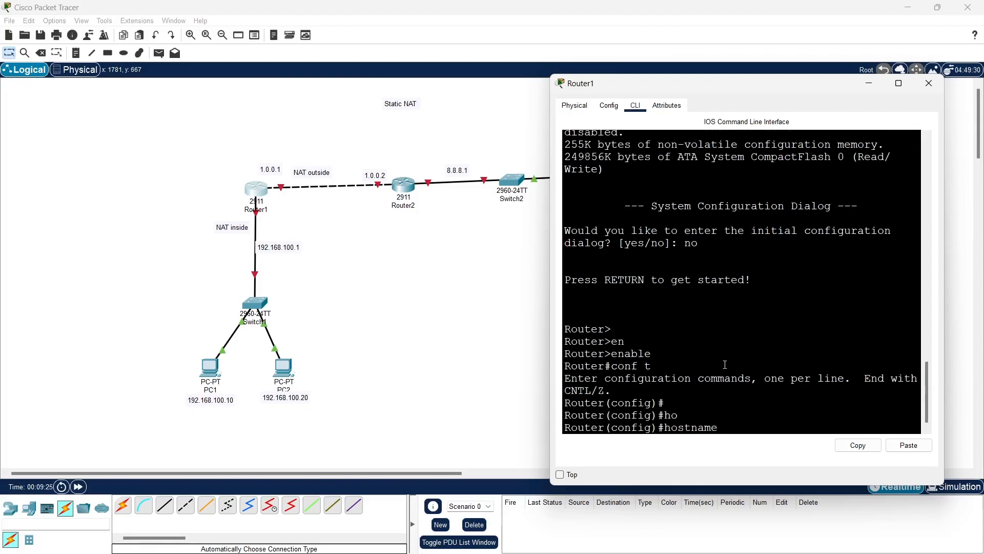
{"action": "type", "text": "R1"}
{"action": "key", "text": "Return"}
{"action": "key", "text": "Return"}
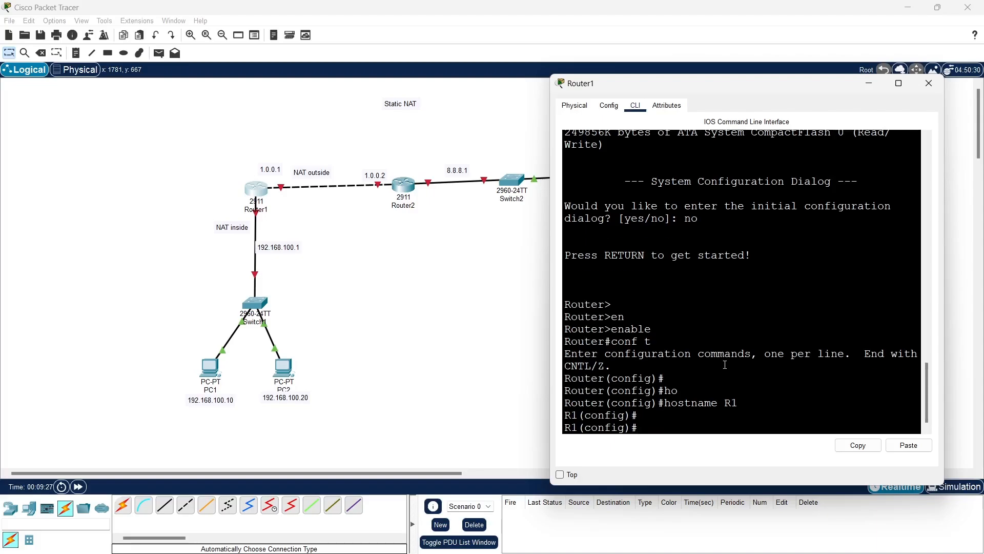
- Assign IP address 192.168.100.1 with mask 255.255.255.0 to interface g0/0 on R1
{"action": "type", "text": "int g0/0"}
{"action": "key", "text": "Return"}
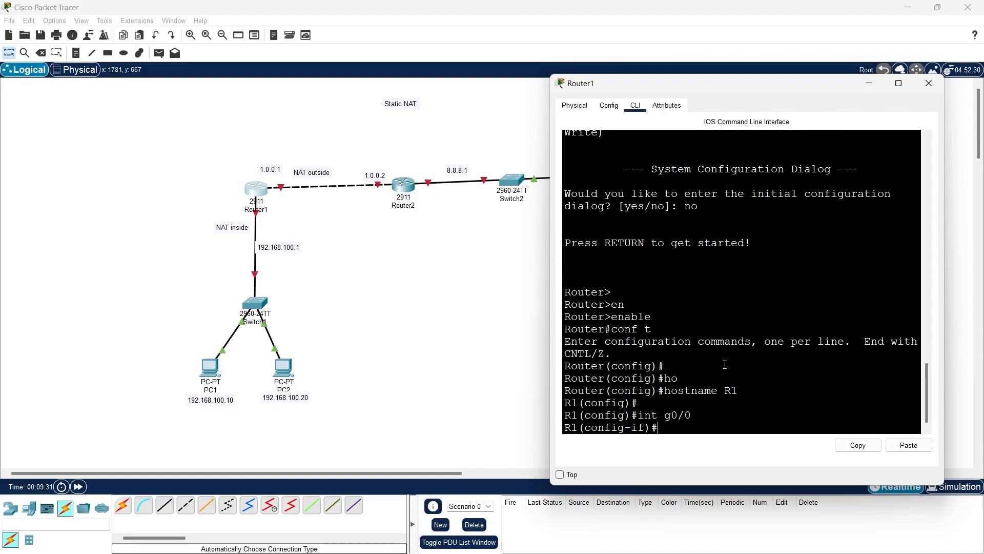
{"action": "type", "text": "ip add 192.168.100.1"}
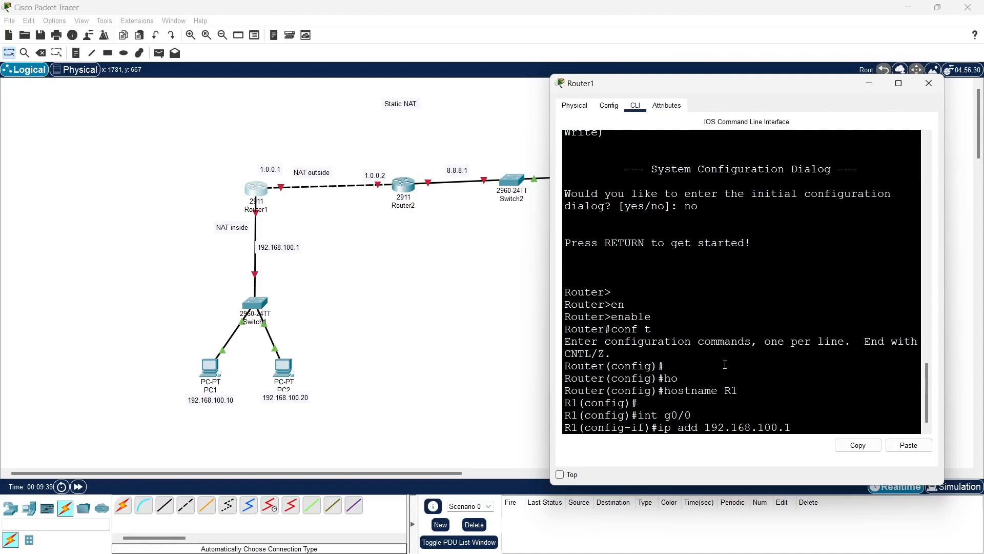
{"action": "type", "text": " 255.255.255.0"}
{"action": "key", "text": "Return"}
- Enable interface g0/0 on R1 with no shutdown and return to global configuration mode
{"action": "type", "text": "no sh"}
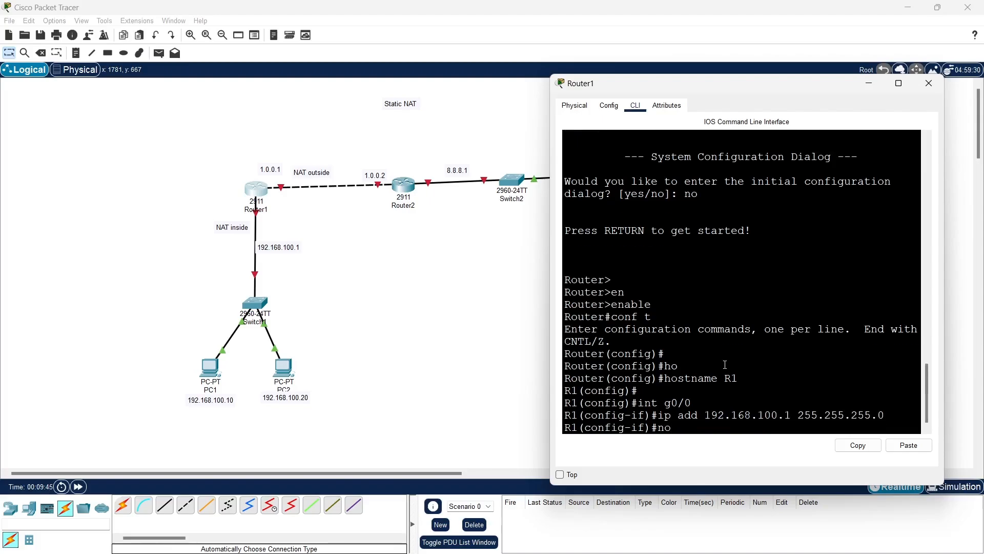
{"action": "key", "text": "Tab"}
{"action": "key", "text": "Return"}
{"action": "key", "text": "Return"}
{"action": "key", "text": "Return"}
{"action": "key", "text": "Return"}
{"action": "key", "text": "Return"}
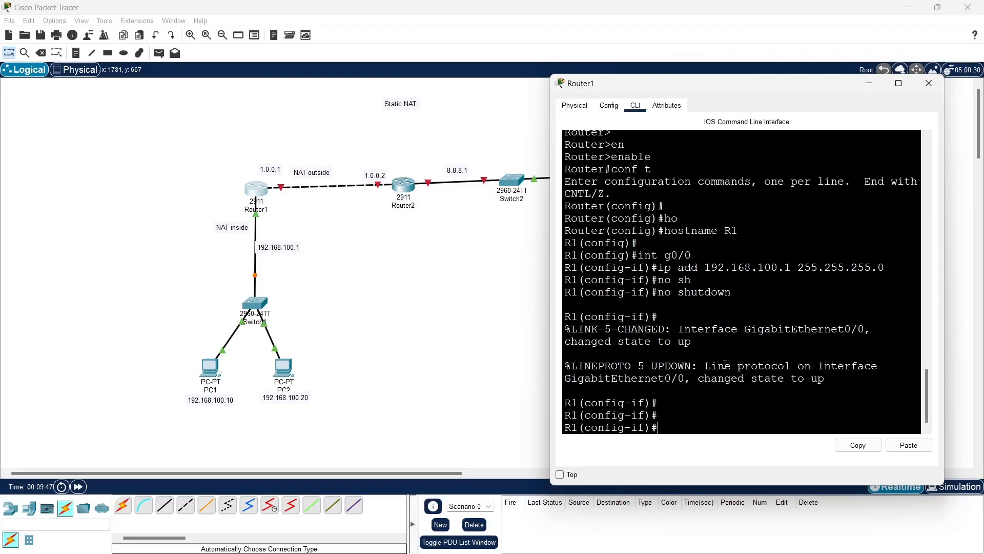
{"action": "type", "text": "ex"}
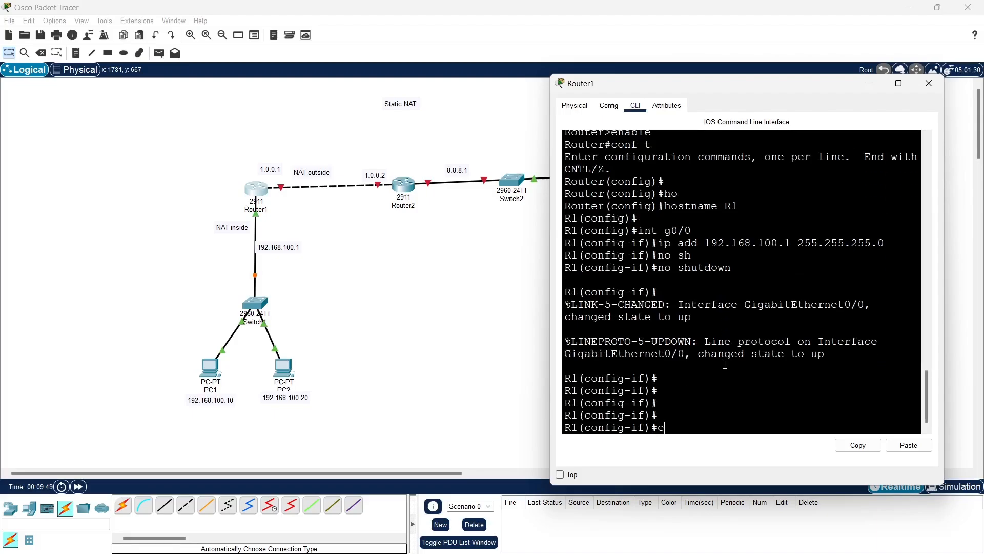
{"action": "key", "text": "Return"}
{"action": "key", "text": "Return"}
{"action": "key", "text": "Return"}
{"action": "key", "text": "Return"}
{"action": "key", "text": "Return"}
- Assign IP address 1.0.0.1 with mask 255.255.255.0 to interface g0/1 on R1
{"action": "type", "text": "int g"}
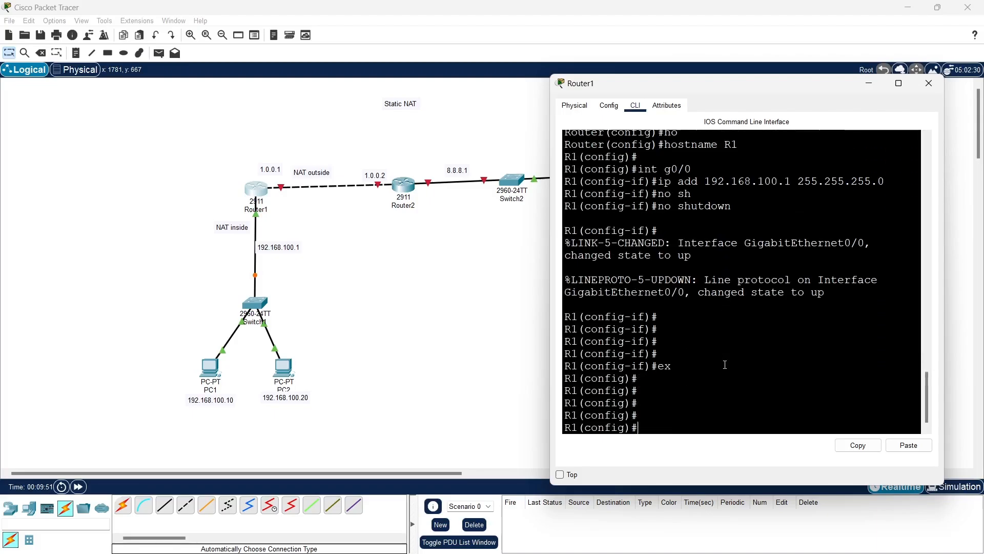
{"action": "type", "text": "0/"}
{"action": "key", "text": "Return"}
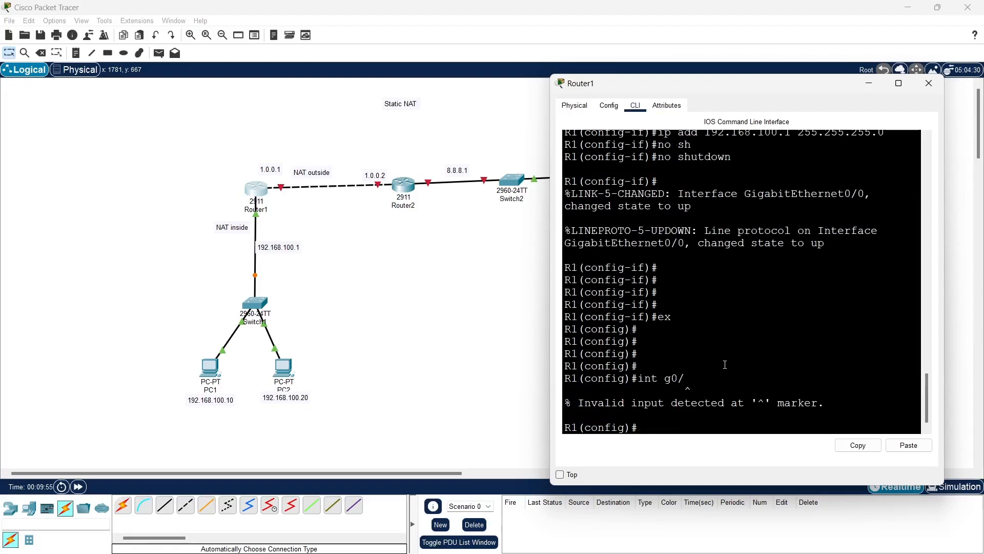
{"action": "key", "text": "Up"}
{"action": "type", "text": "1"}
{"action": "key", "text": "Return"}
{"action": "key", "text": "Return"}
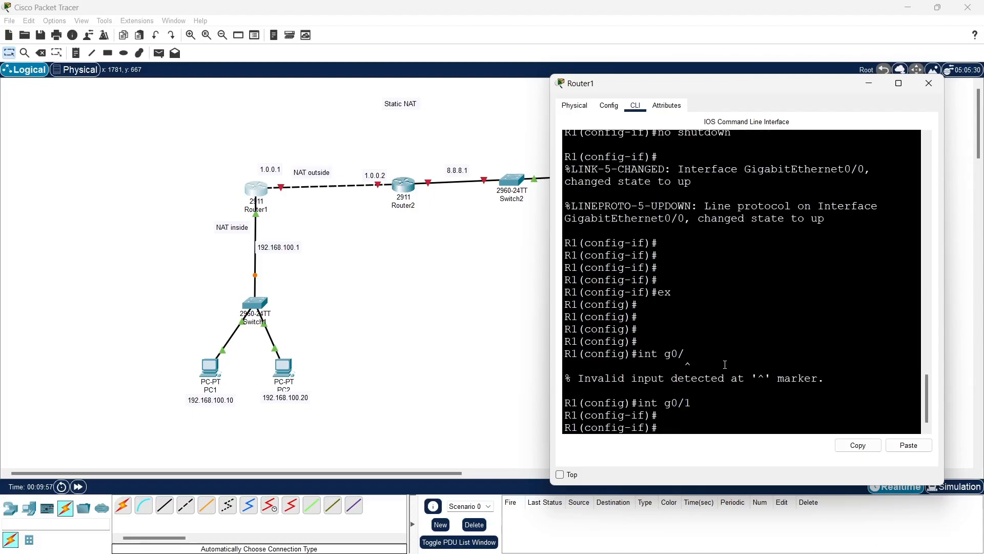
{"action": "type", "text": "ip add 1.0.0.1 255.255.255.0"}
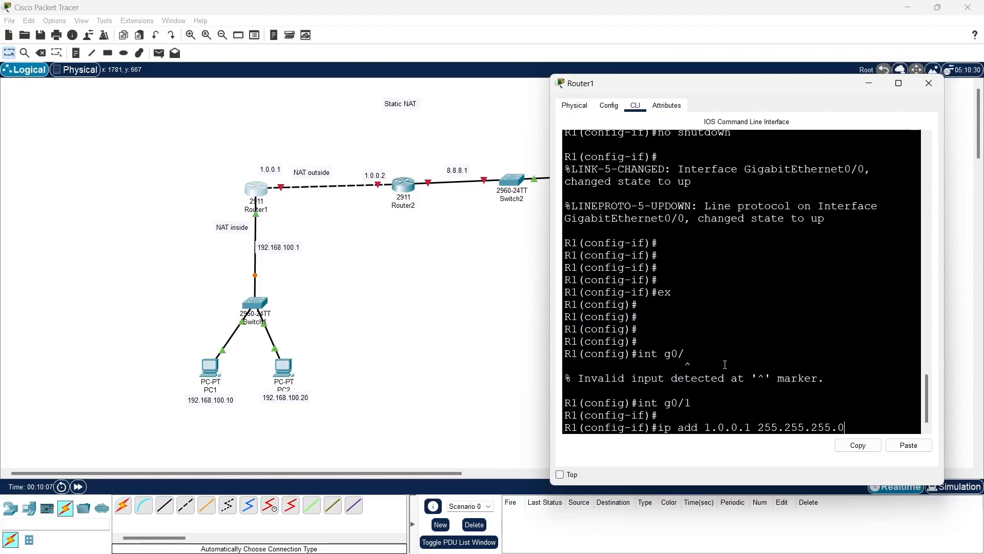
{"action": "key", "text": "Return"}
- Enable interface g0/1 on R1 with no shutdown
{"action": "type", "text": "no sh"}
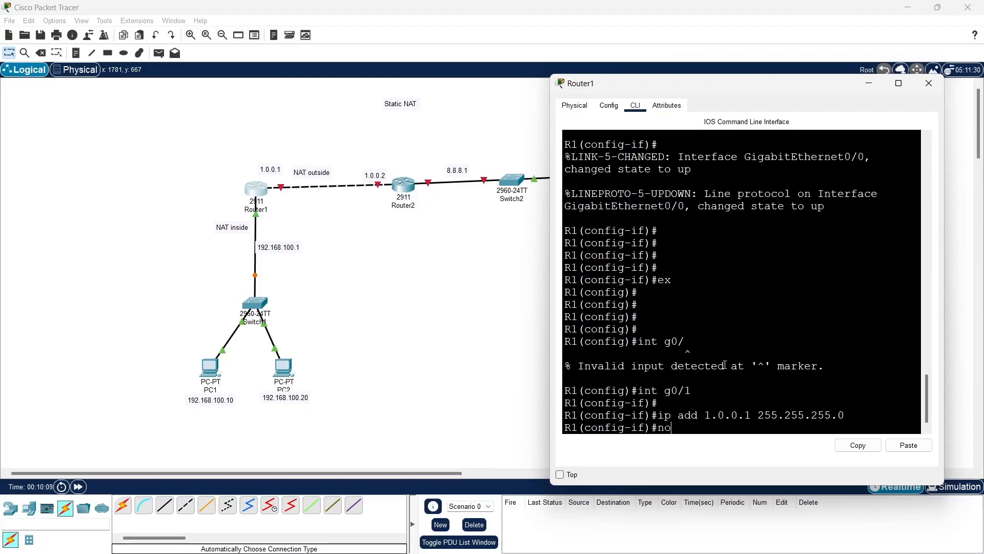
{"action": "key", "text": "Tab"}
{"action": "key", "text": "Return"}
{"action": "key", "text": "Return"}
{"action": "key", "text": "Return"}
{"action": "key", "text": "Return"}
{"action": "key", "text": "Return"}
{"action": "key", "text": "Return"}
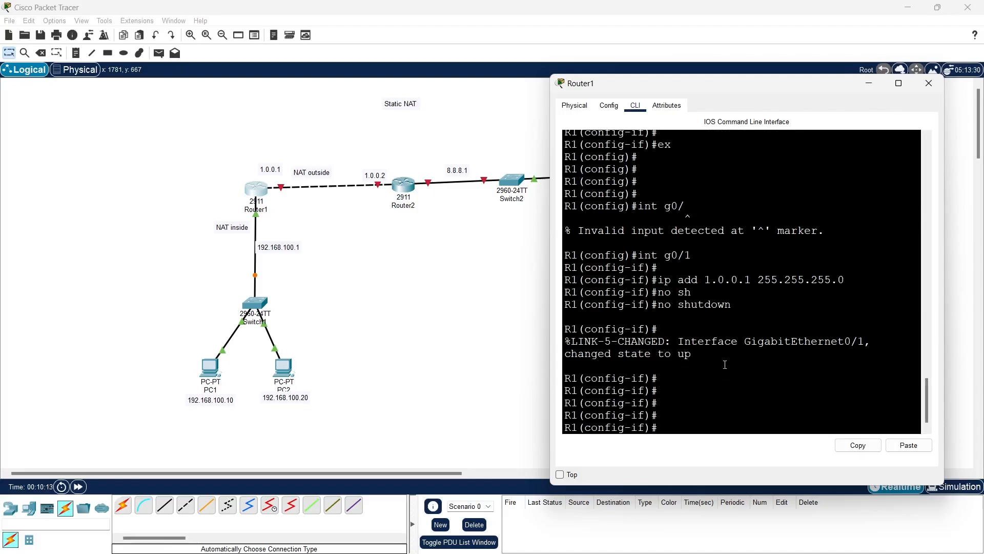
- Open Router2's command line and decline the initial configuration dialog by answering no
{"action": "left_click", "coordinate": [404, 186]}
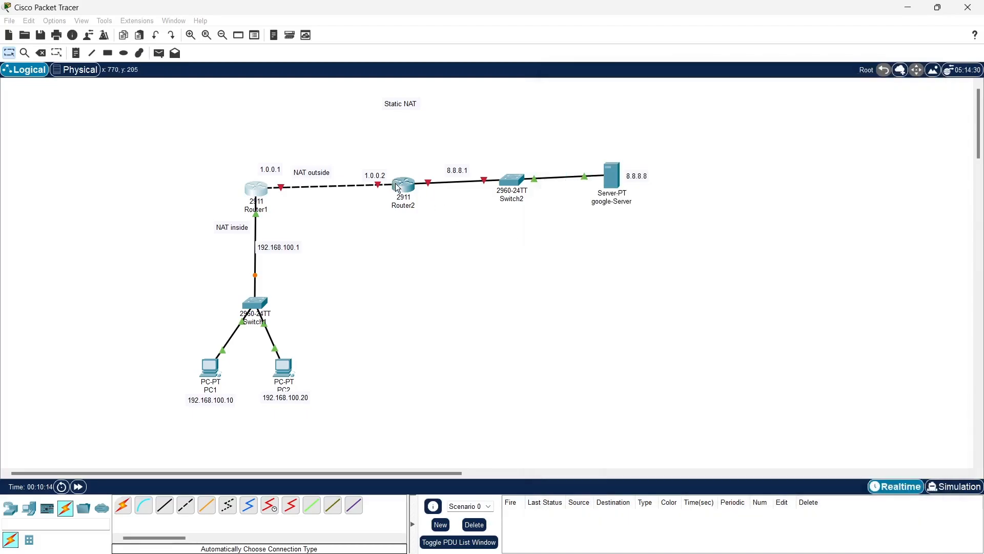
{"action": "left_click_drag", "start_coordinate": [521, 105], "coordinate": [776, 82]}
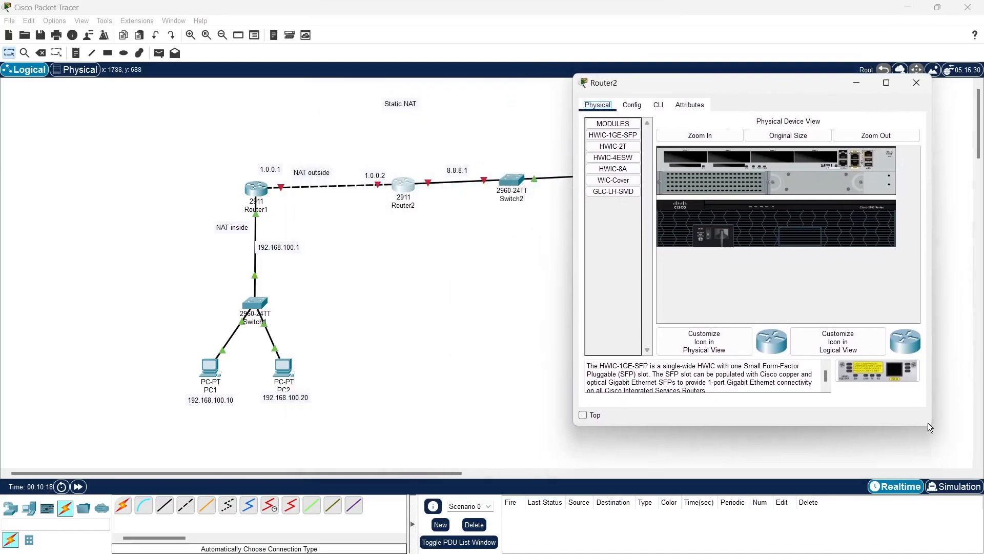
{"action": "left_click_drag", "start_coordinate": [928, 423], "coordinate": [982, 509]}
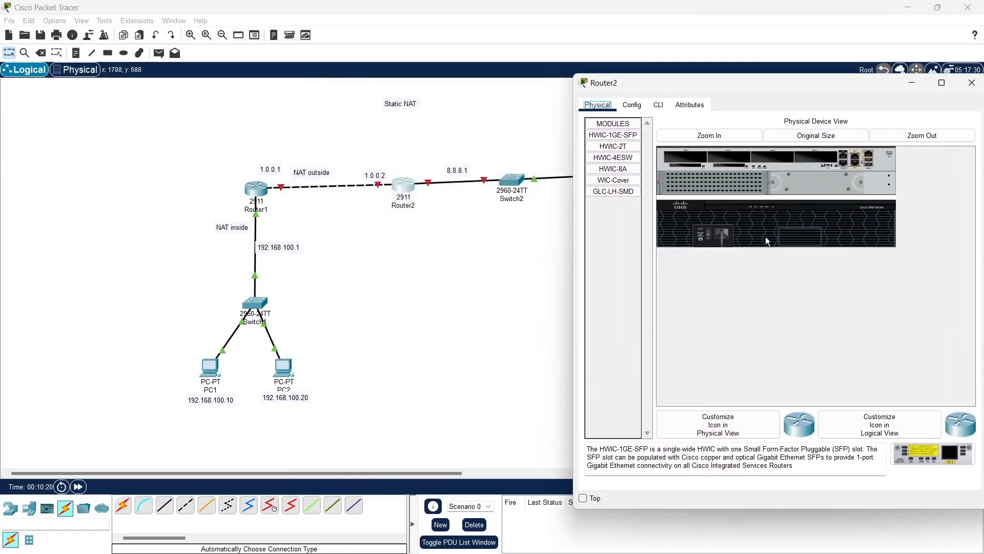
{"action": "left_click", "coordinate": [658, 104]}
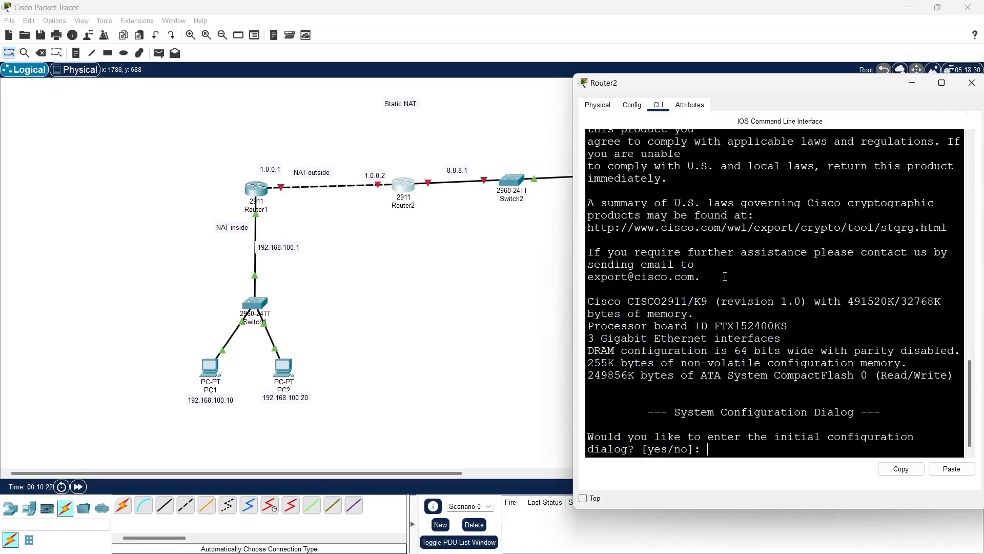
{"action": "type", "text": "no"}
{"action": "key", "text": "Return"}
{"action": "key", "text": "Return"}
{"action": "key", "text": "Return"}
- Enter privileged EXEC mode and global configuration mode on Router2
{"action": "type", "text": "en"}
{"action": "key", "text": "Tab"}
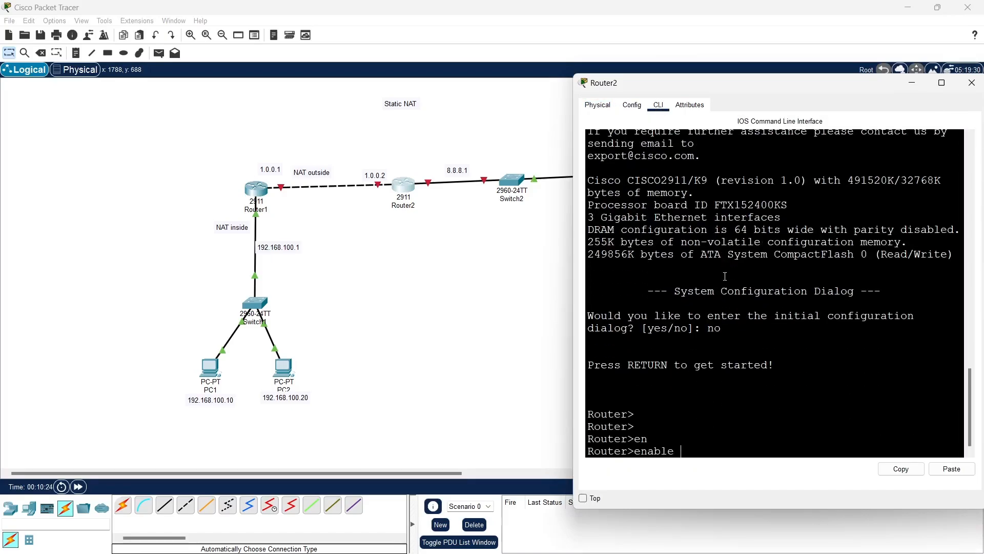
{"action": "key", "text": "Return"}
{"action": "key", "text": "Return"}
{"action": "key", "text": "Return"}
{"action": "type", "text": "co"}
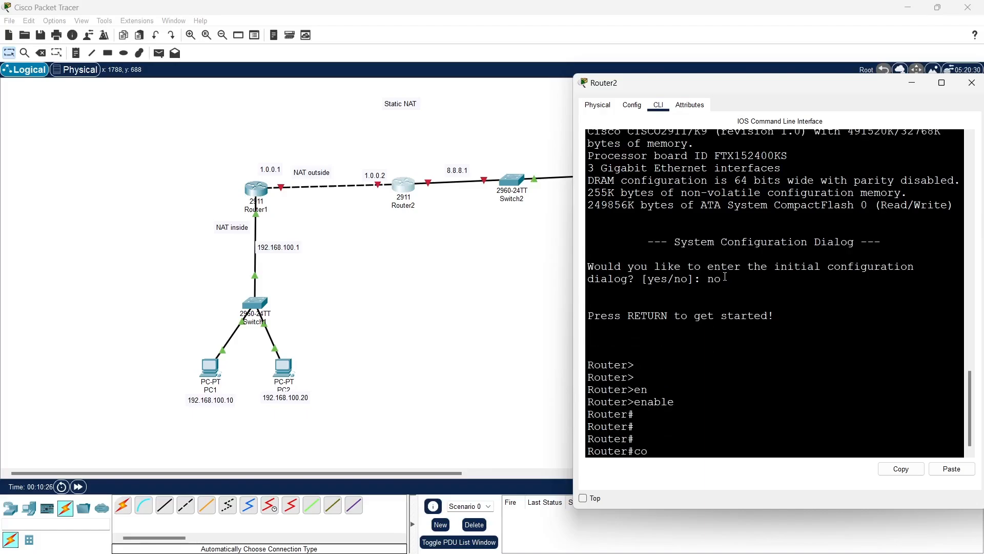
{"action": "type", "text": "nf t"}
{"action": "key", "text": "Return"}
{"action": "key", "text": "Return"}
{"action": "key", "text": "Return"}
- Assign IP address 8.8.8.1 with mask 255.255.255.0 to interface g0/0 on Router2
{"action": "type", "text": "i"}
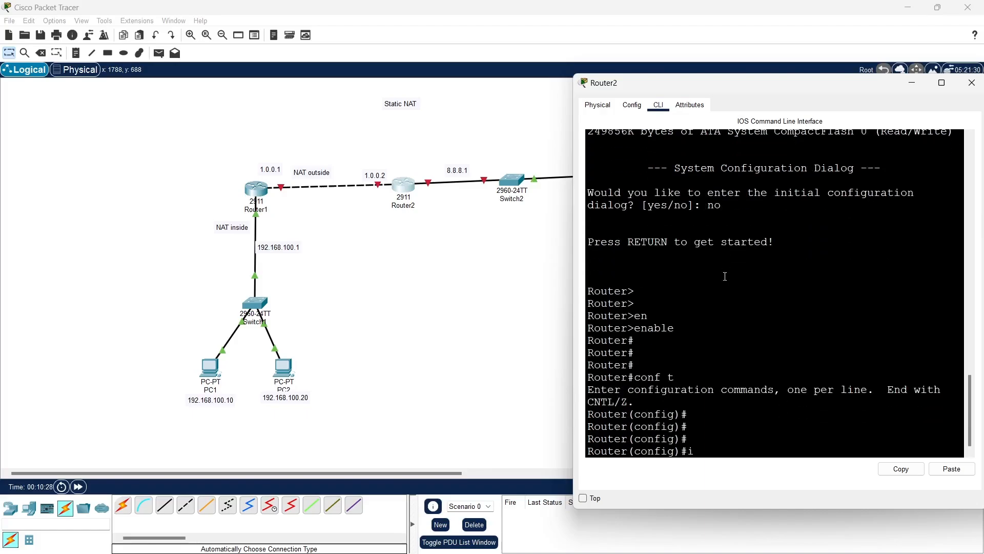
{"action": "type", "text": "nt g0/0"}
{"action": "key", "text": "Return"}
{"action": "type", "text": "ip a"}
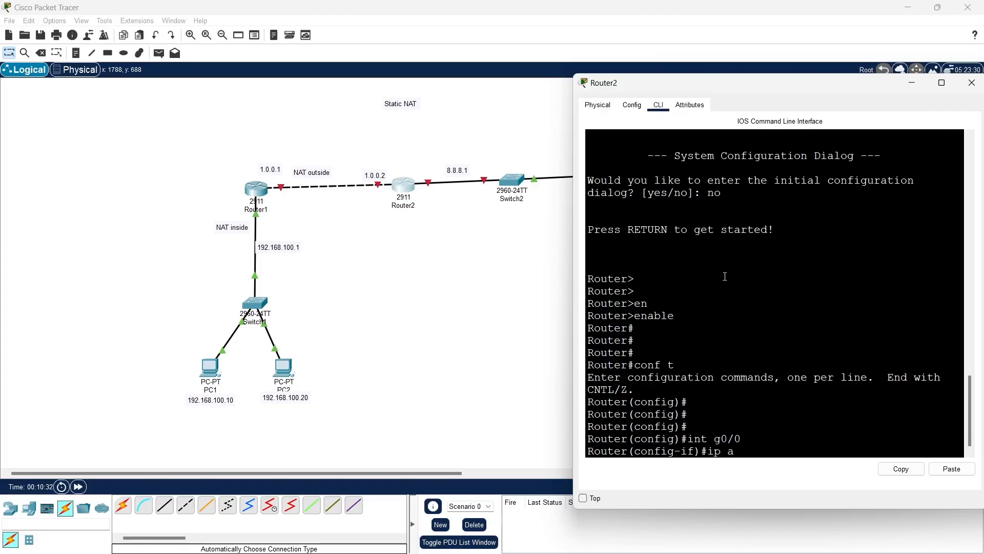
{"action": "type", "text": "dd 8.8.8.1 255.255.255.0"}
{"action": "key", "text": "Return"}
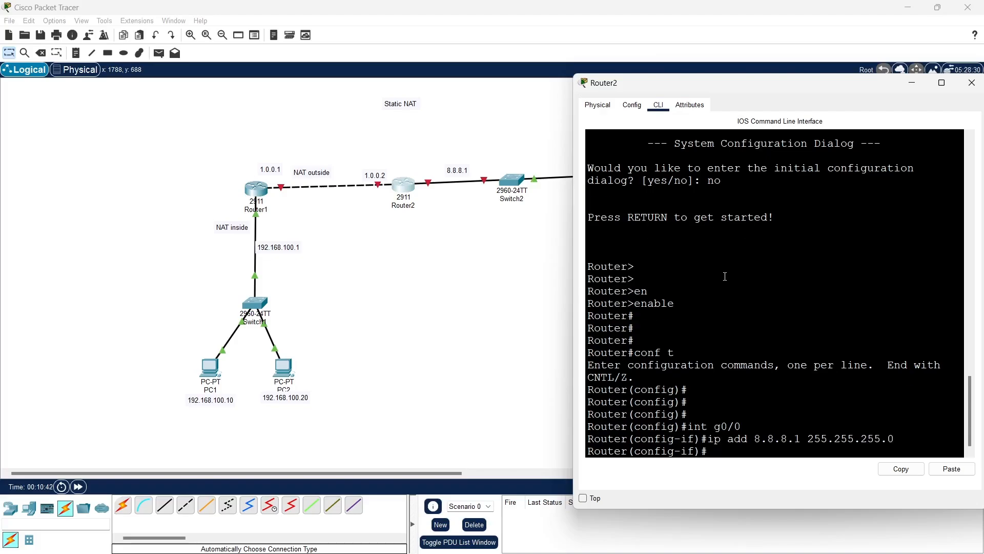
- Enable interface g0/0 on Router2 with no shutdown and return to global configuration mode
{"action": "type", "text": "no sh"}
{"action": "key", "text": "Tab"}
{"action": "key", "text": "Return"}
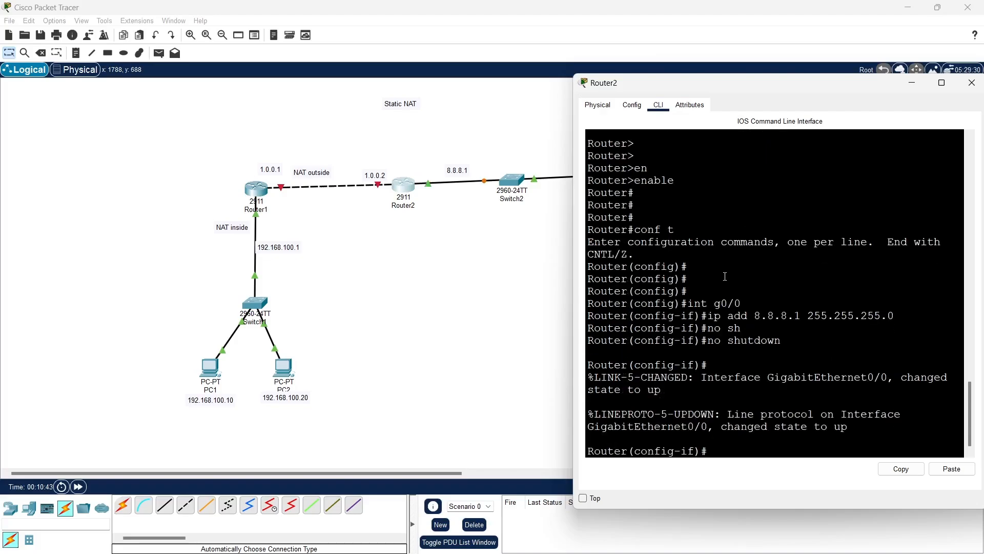
{"action": "key", "text": "Return"}
{"action": "key", "text": "Return"}
{"action": "key", "text": "Return"}
{"action": "key", "text": "Return"}
{"action": "type", "text": "ex"}
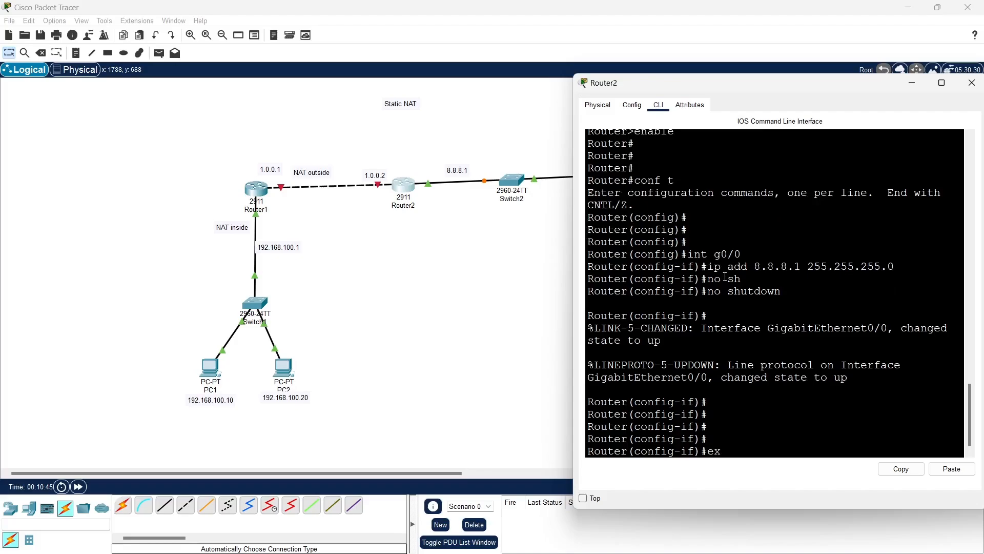
{"action": "key", "text": "Return"}
{"action": "key", "text": "Return"}
{"action": "key", "text": "Return"}
{"action": "key", "text": "Return"}
{"action": "key", "text": "Return"}
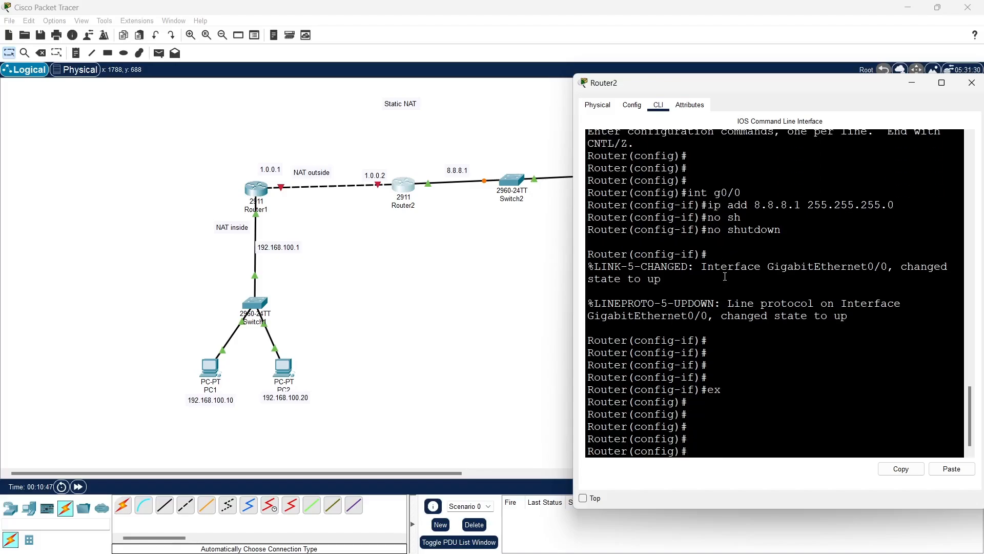
- Assign IP address 1.0.0.2 with mask 255.255.255.0 to interface g0/1 on Router2
{"action": "type", "text": "int g0/1"}
{"action": "key", "text": "Return"}
{"action": "type", "text": "ip ad"}
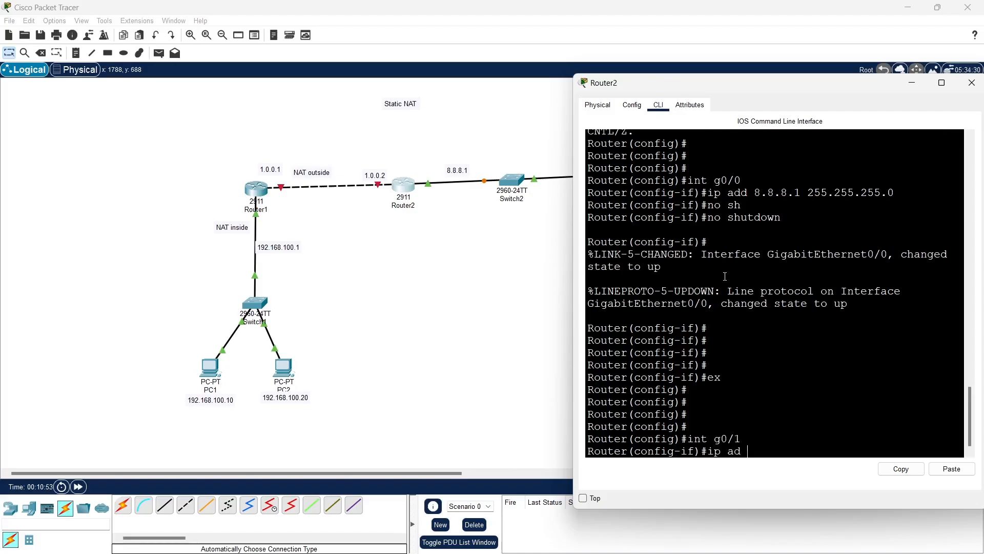
{"action": "type", "text": "d 1.0.0.2 255.255.255.0"}
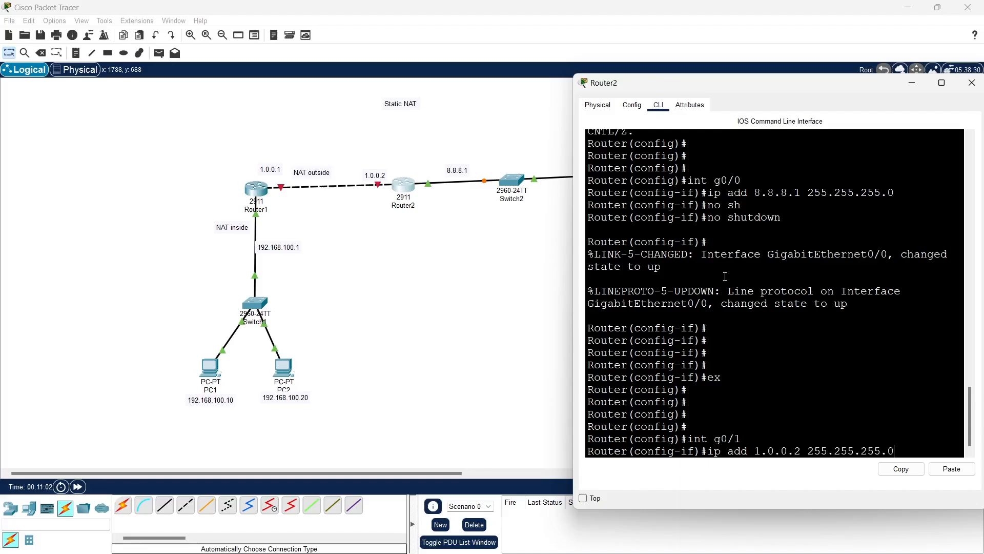
{"action": "key", "text": "Return"}
- Enable interface g0/1 on Router2 with no shutdown, return to global configuration mode and put the router window away
{"action": "type", "text": "no sh"}
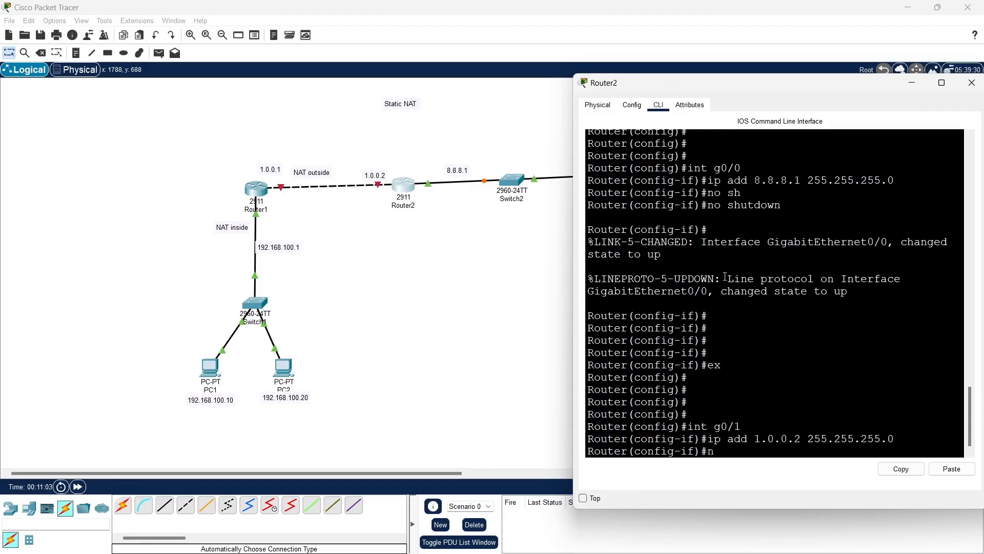
{"action": "key", "text": "Tab"}
{"action": "key", "text": "Return"}
{"action": "key", "text": "Return"}
{"action": "key", "text": "Return"}
{"action": "key", "text": "Return"}
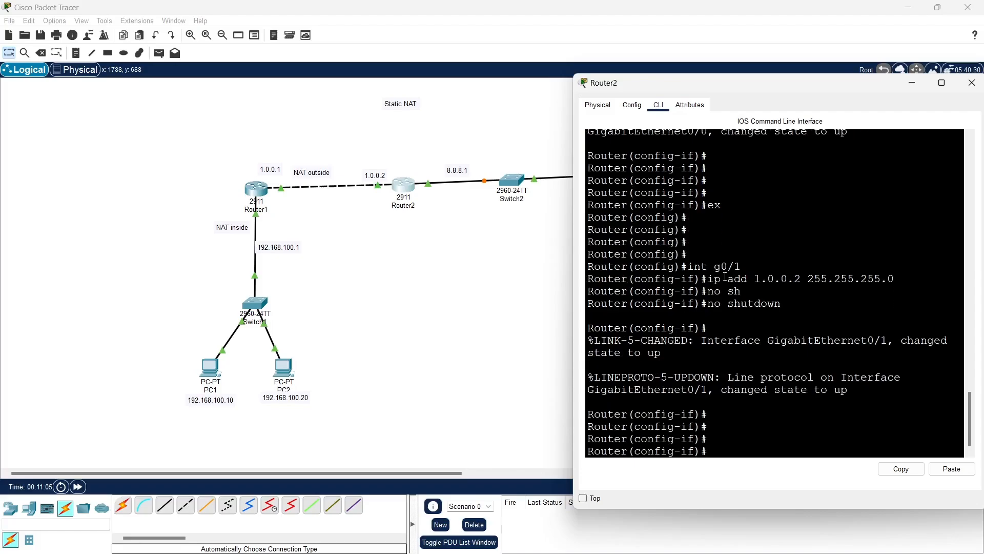
{"action": "type", "text": "ex"}
{"action": "key", "text": "Return"}
{"action": "key", "text": "Return"}
{"action": "key", "text": "Return"}
{"action": "key", "text": "Return"}
{"action": "key", "text": "Return"}
{"action": "key", "text": "Return"}
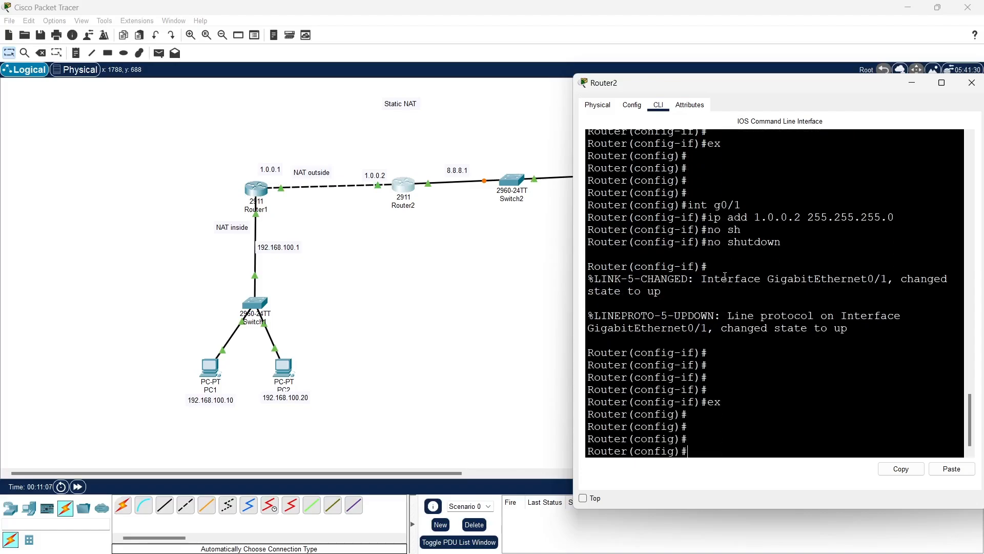
{"action": "type", "text": "d"}
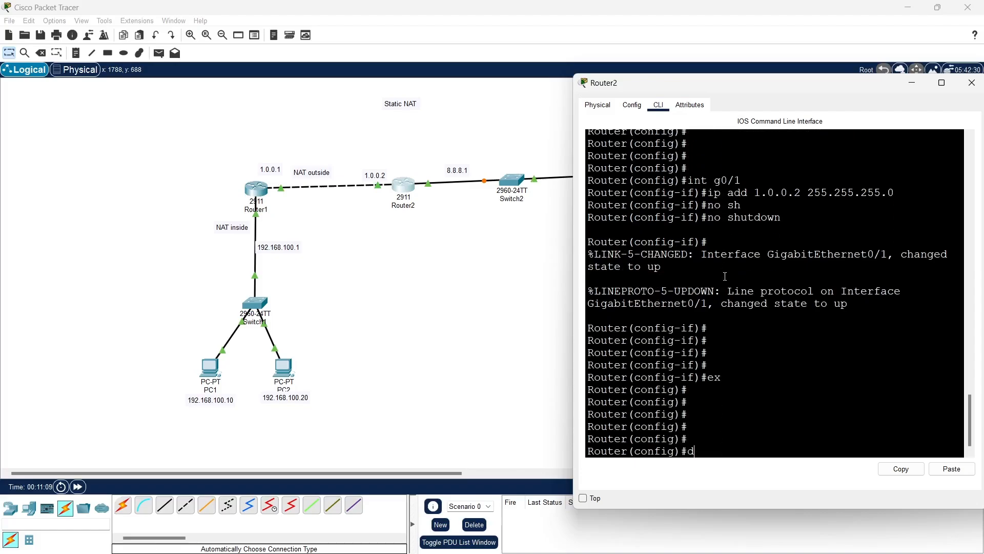
{"action": "key", "text": "BackSpace"}
{"action": "left_click", "coordinate": [912, 84]}
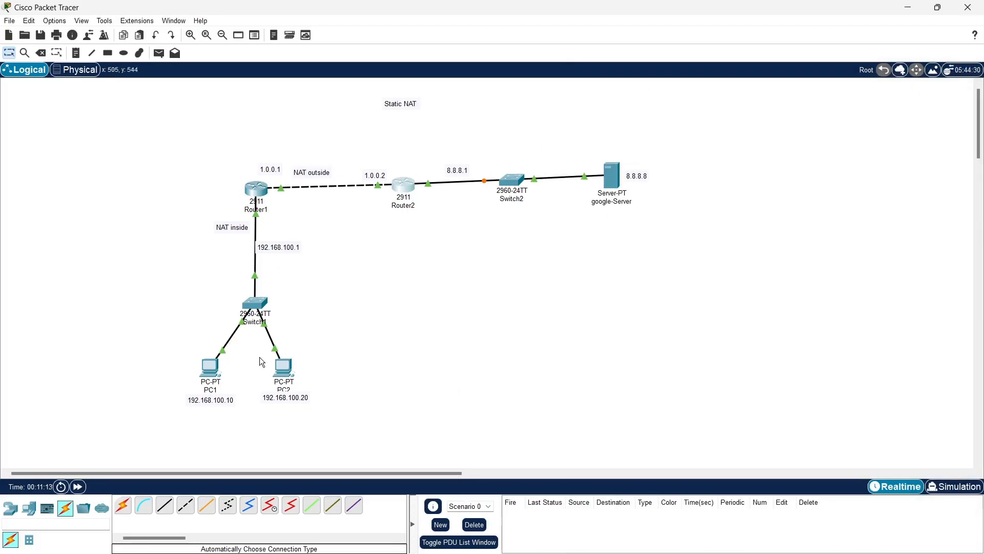
- Check PC1's IP configuration and ping the gateway 192.168.100.1 from its command prompt
{"action": "left_click", "coordinate": [210, 368]}
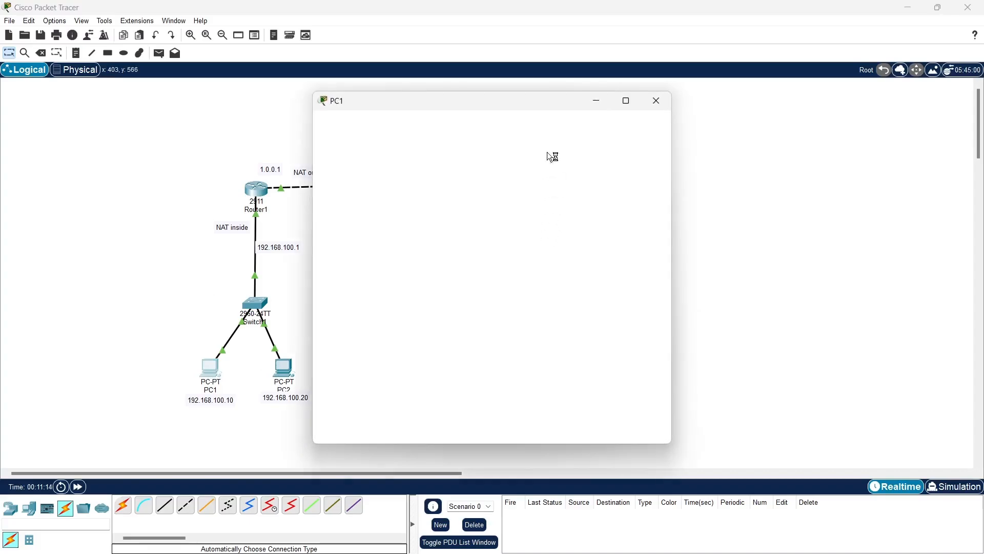
{"action": "left_click_drag", "start_coordinate": [536, 101], "coordinate": [778, 89]}
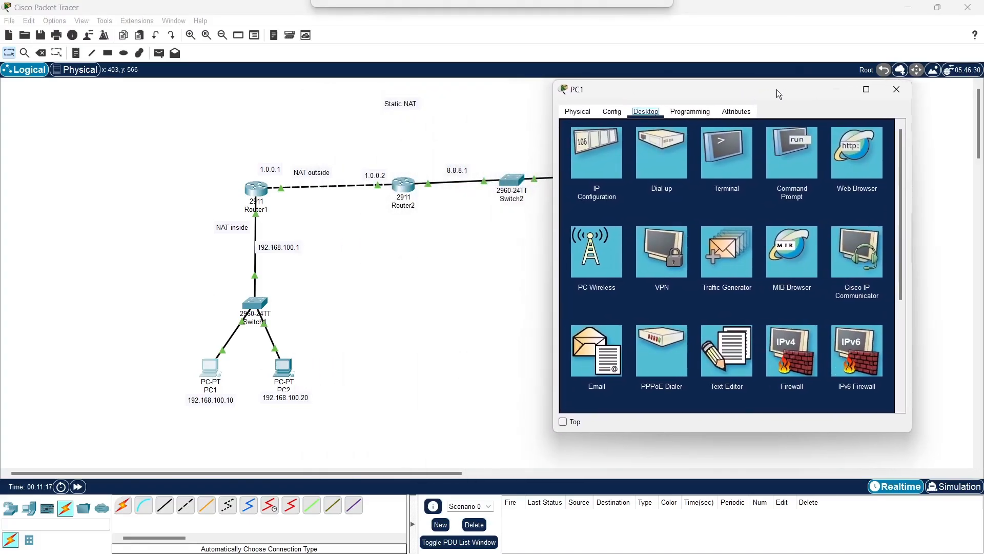
{"action": "left_click", "coordinate": [596, 159]}
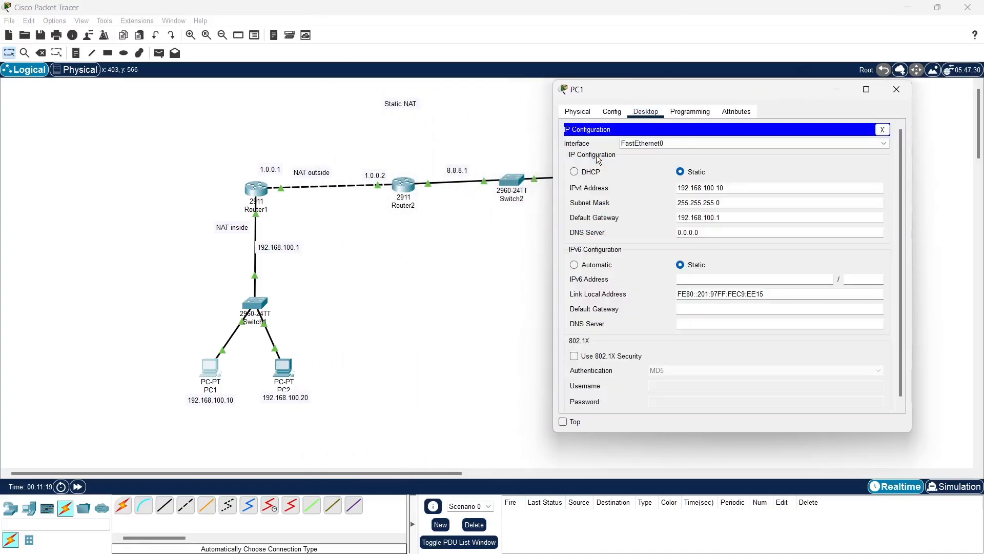
{"action": "left_click", "coordinate": [882, 129]}
{"action": "left_click", "coordinate": [790, 148]}
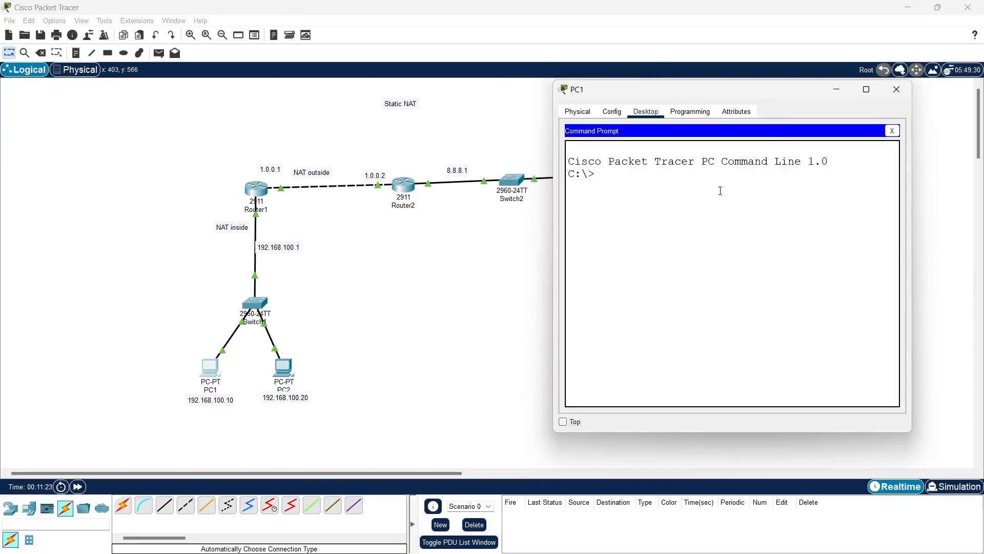
{"action": "type", "text": "ping 192.168.100.1"}
{"action": "key", "text": "Return"}
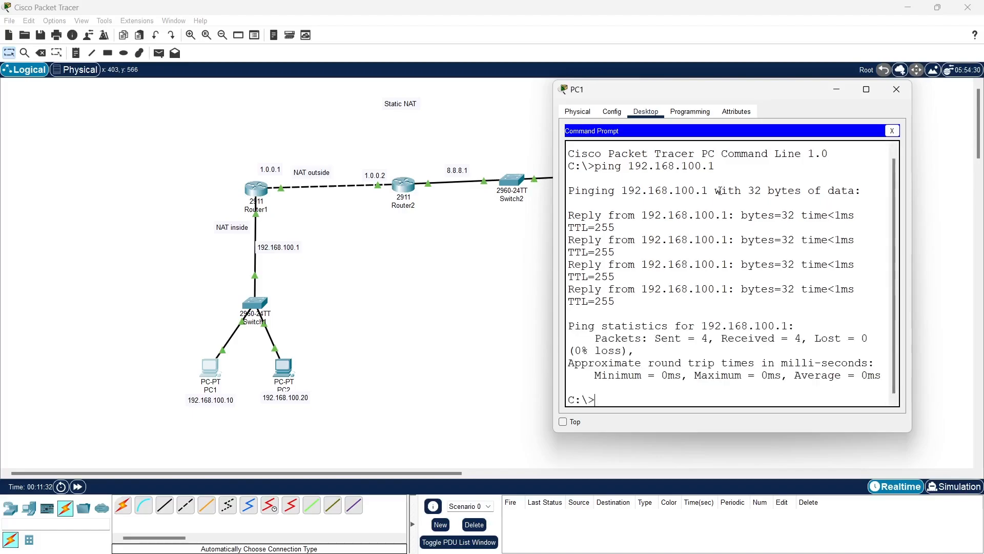
- Ping the google-Server at 8.8.8.8 from PC1, examine the replies and close PC1
{"action": "key", "text": "Up"}
{"action": "key", "text": "BackSpace"}
{"action": "key", "text": "BackSpace"}
{"action": "key", "text": "BackSpace"}
{"action": "key", "text": "BackSpace"}
{"action": "key", "text": "BackSpace"}
{"action": "key", "text": "BackSpace"}
{"action": "key", "text": "BackSpace"}
{"action": "key", "text": "BackSpace"}
{"action": "key", "text": "BackSpace"}
{"action": "key", "text": "BackSpace"}
{"action": "key", "text": "BackSpace"}
{"action": "key", "text": "BackSpace"}
{"action": "type", "text": "8.8.8.8"}
{"action": "key", "text": "Return"}
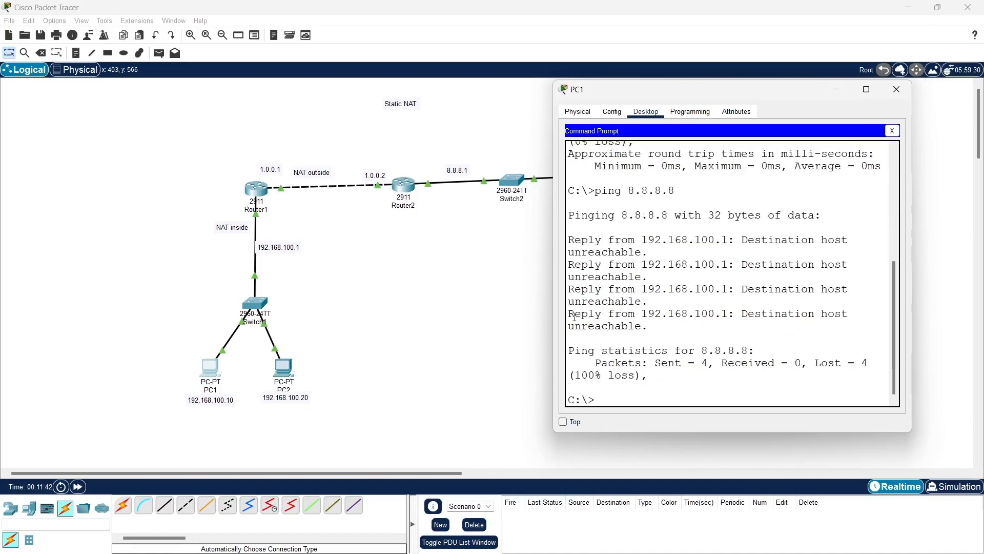
{"action": "left_click_drag", "start_coordinate": [551, 315], "coordinate": [433, 318]}
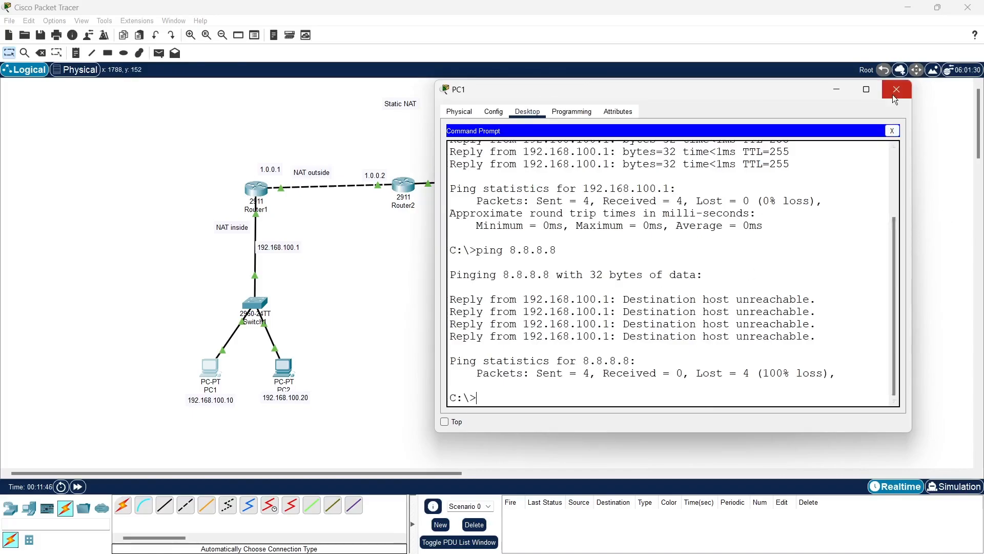
{"action": "left_click", "coordinate": [893, 131]}
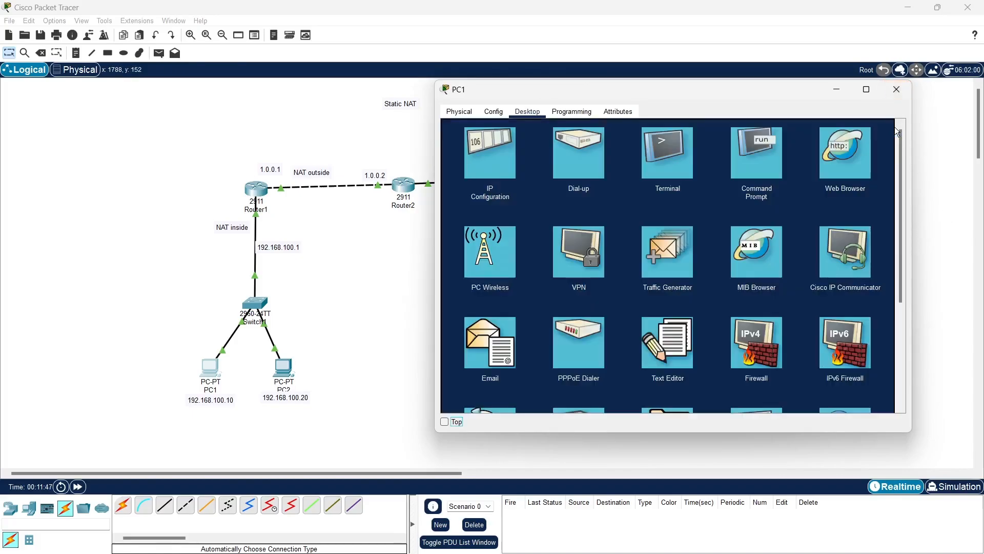
{"action": "left_click", "coordinate": [897, 92]}
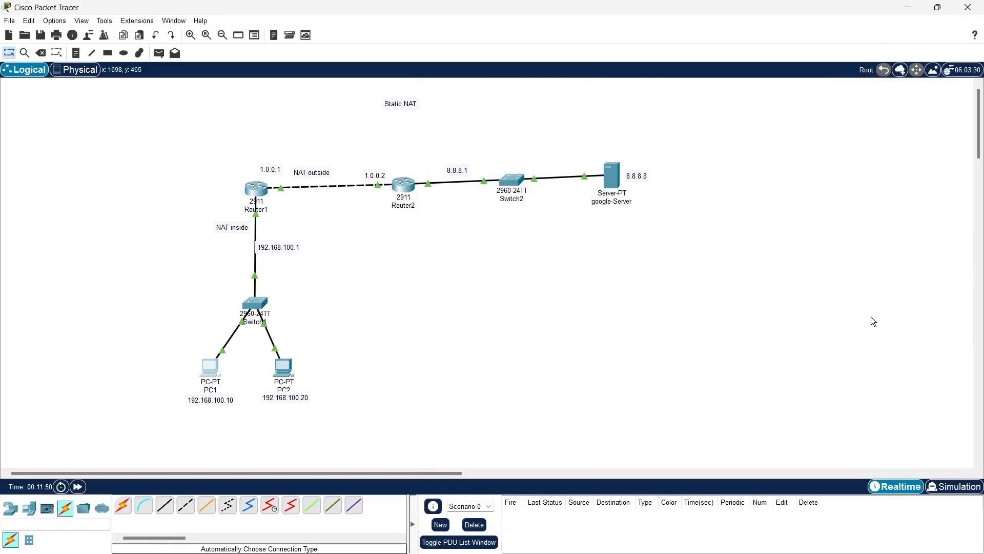
- Reopen Router1's command line and leave interface configuration for global configuration mode
{"action": "left_click", "coordinate": [257, 190]}
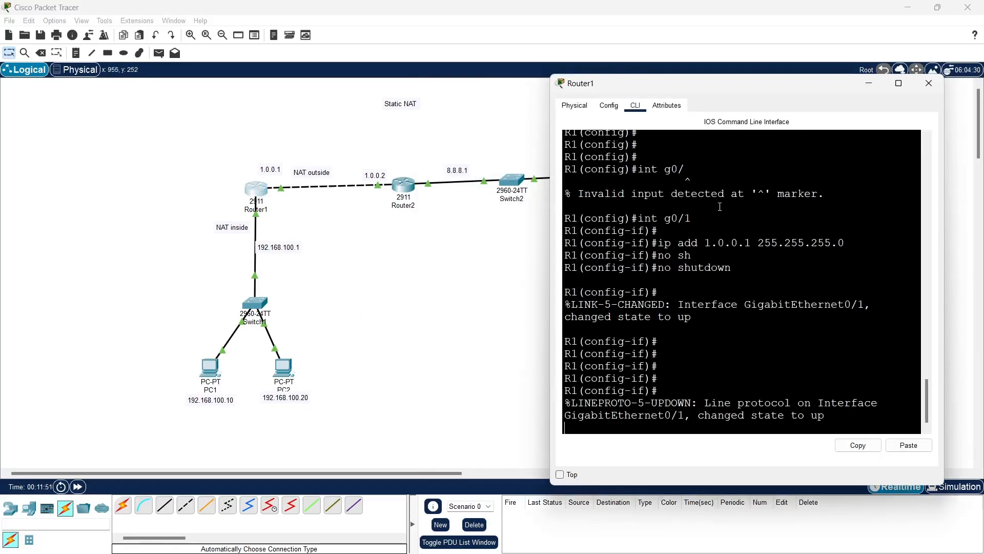
{"action": "left_click_drag", "start_coordinate": [748, 90], "coordinate": [726, 59]}
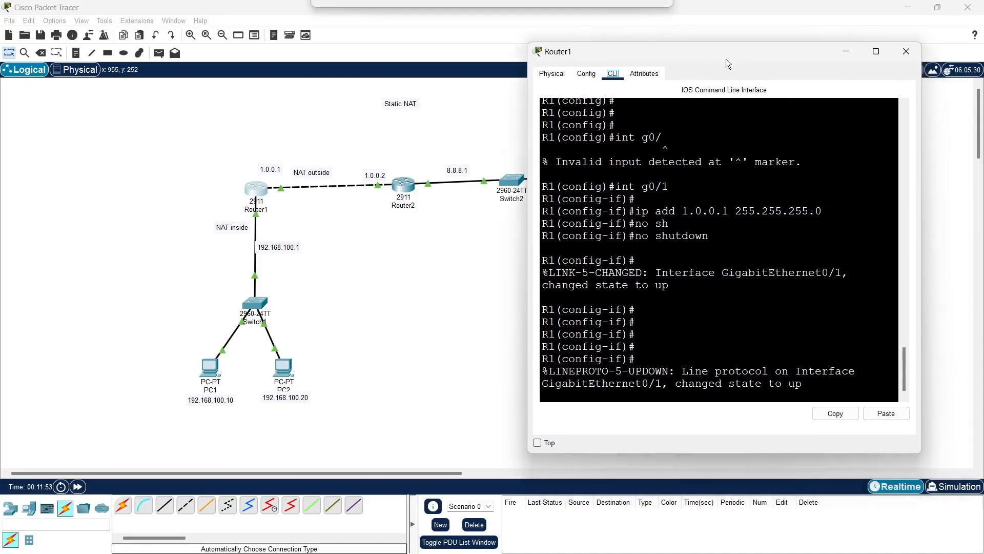
{"action": "key", "text": "Return"}
{"action": "key", "text": "Return"}
{"action": "key", "text": "Return"}
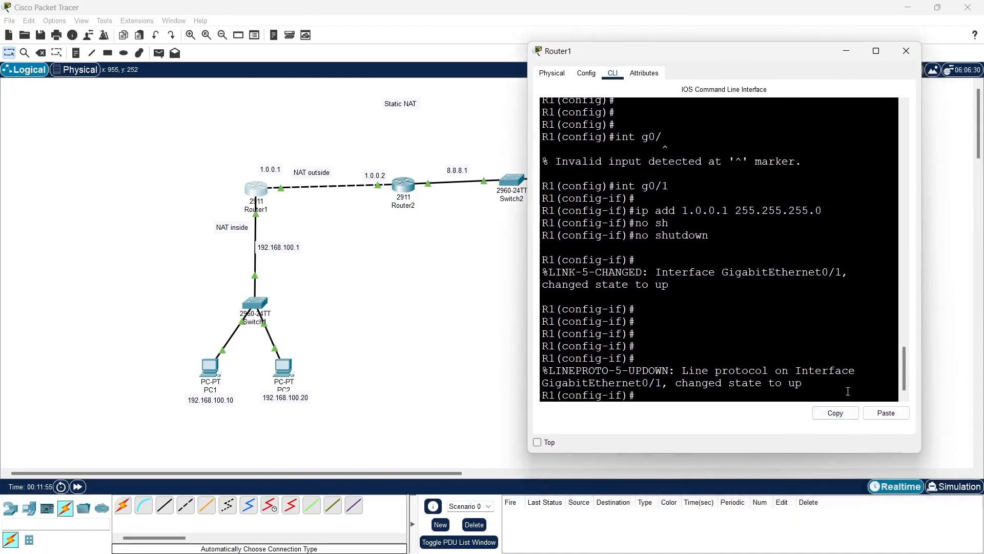
{"action": "type", "text": "ex"}
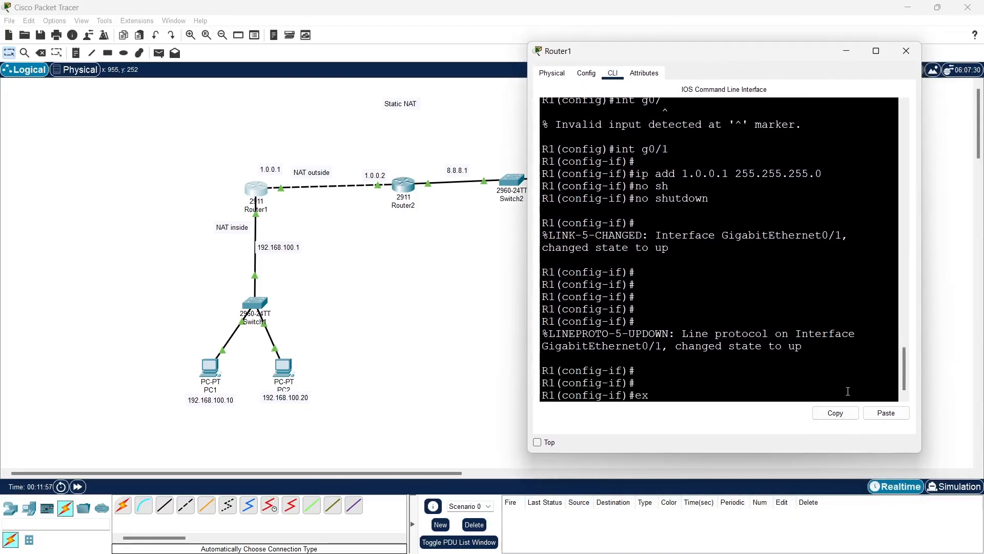
{"action": "key", "text": "Return"}
{"action": "key", "text": "Return"}
{"action": "key", "text": "Return"}
{"action": "key", "text": "Return"}
{"action": "key", "text": "Return"}
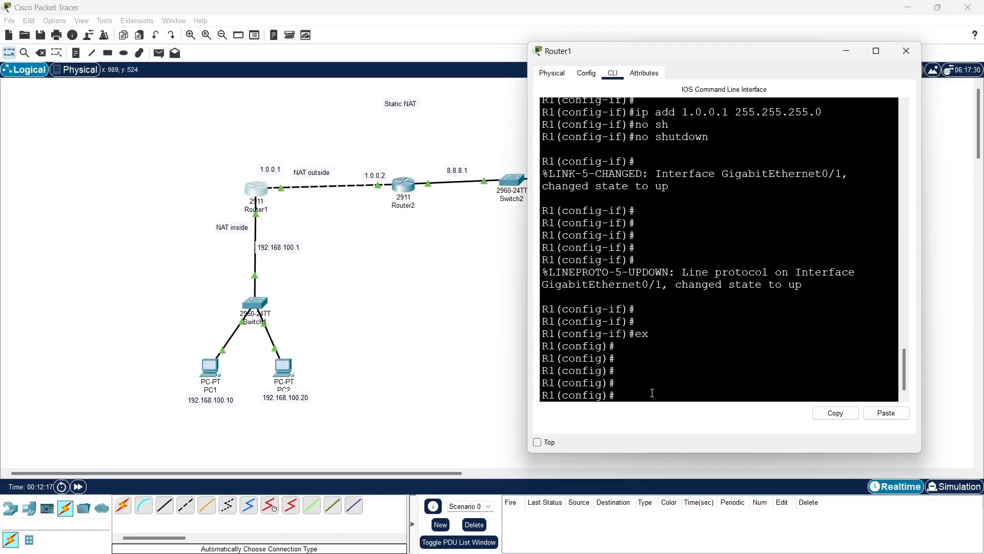
- Mark interface g0/0 on Router1 as NAT inside and return to global configuration mode
{"action": "type", "text": "int g0/0"}
{"action": "key", "text": "Return"}
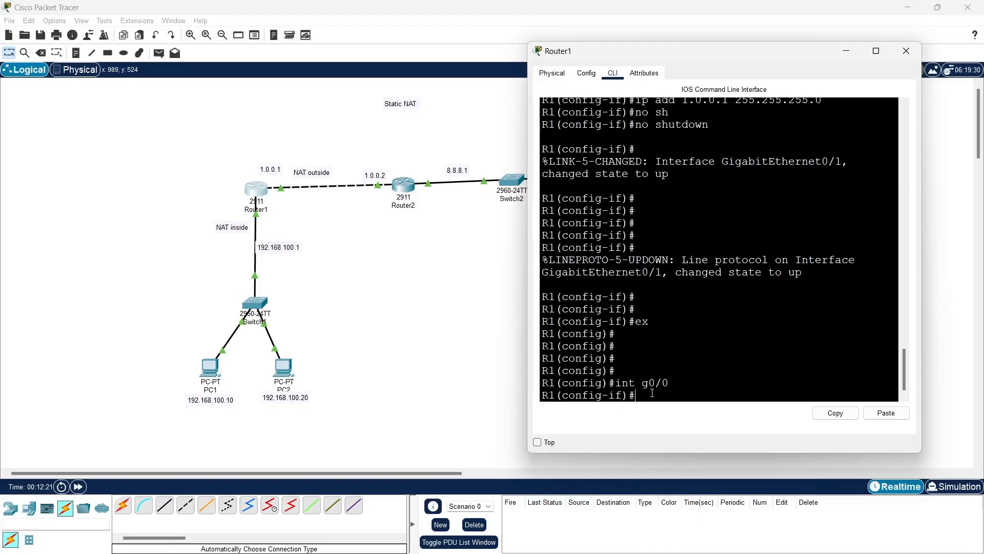
{"action": "type", "text": "ip nat in"}
{"action": "key", "text": "Tab"}
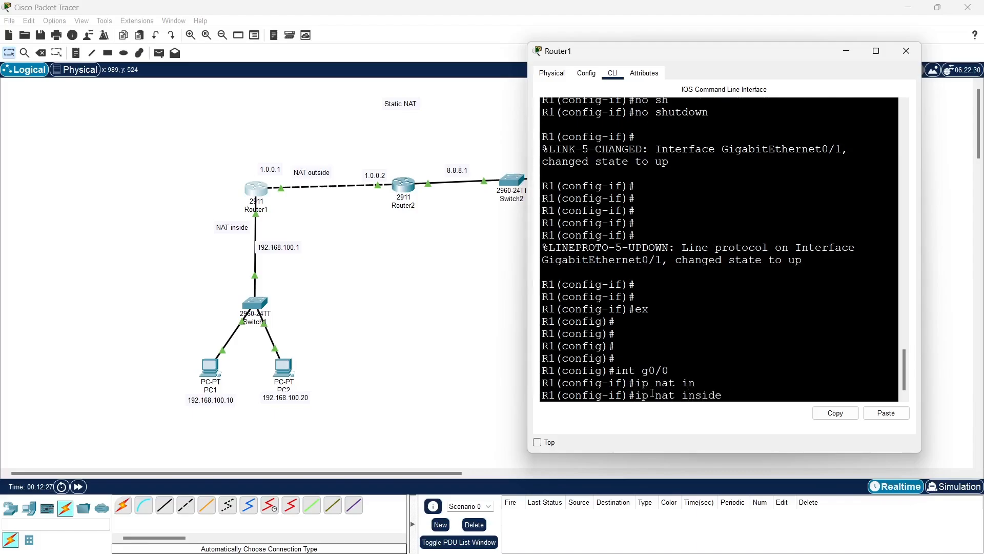
{"action": "key", "text": "Return"}
{"action": "key", "text": "Return"}
{"action": "key", "text": "Return"}
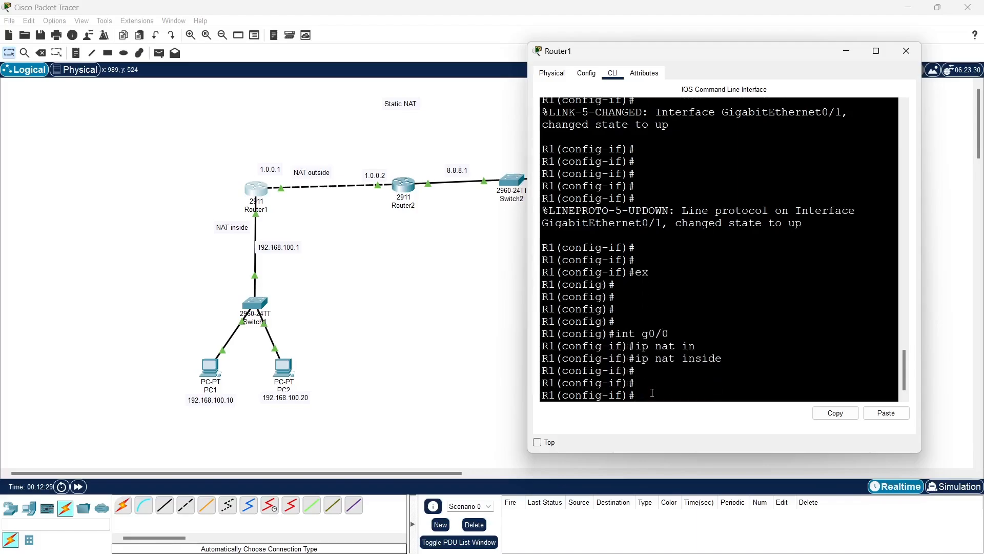
{"action": "type", "text": "ex"}
{"action": "key", "text": "Return"}
{"action": "key", "text": "Return"}
{"action": "key", "text": "Return"}
- Mark interface g0/1 on Router1 as NAT outside and return to global configuration mode
{"action": "type", "text": "ig)#i"}
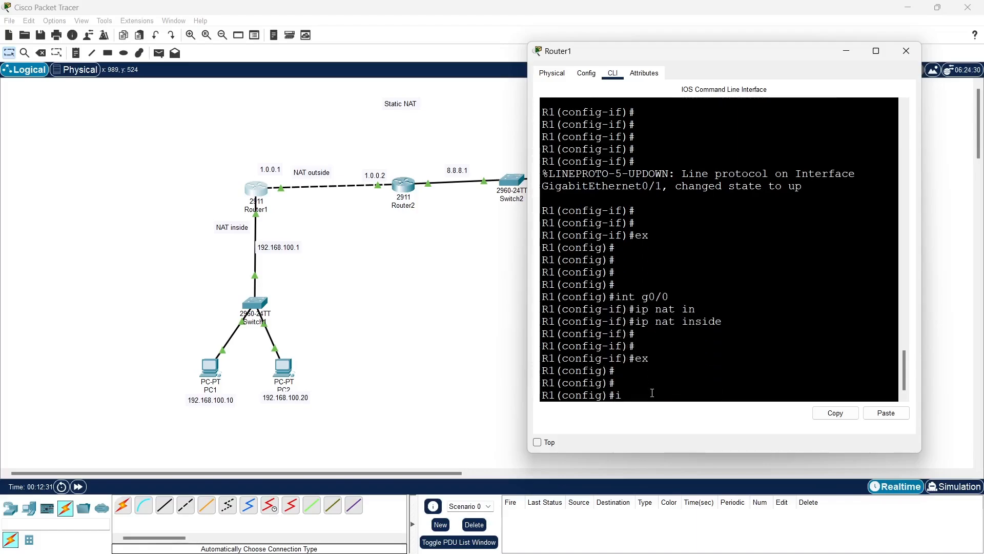
{"action": "type", "text": "nt g0/1"}
{"action": "key", "text": "Return"}
{"action": "type", "text": "ip"}
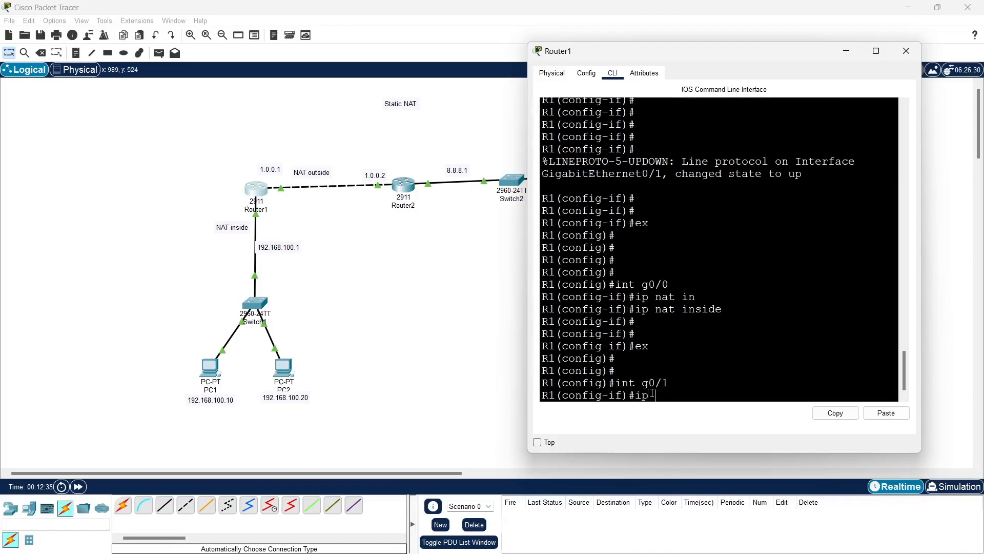
{"action": "type", "text": " nat"}
{"action": "key", "text": "Tab"}
{"action": "type", "text": "ou"}
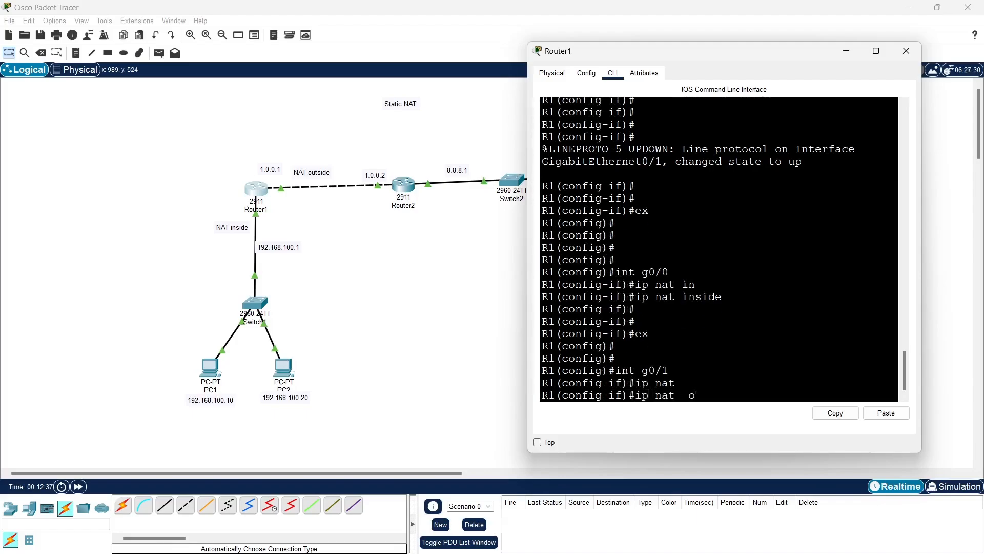
{"action": "key", "text": "Tab"}
{"action": "key", "text": "Return"}
{"action": "key", "text": "Return"}
{"action": "key", "text": "Return"}
{"action": "type", "text": "ex"}
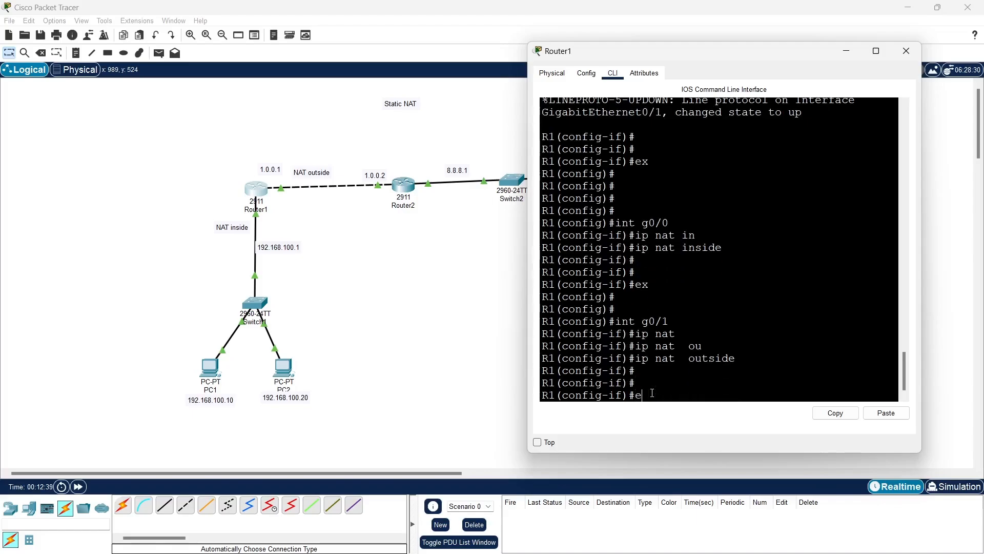
{"action": "key", "text": "Return"}
{"action": "key", "text": "Return"}
{"action": "key", "text": "Return"}
{"action": "key", "text": "Return"}
{"action": "key", "text": "Return"}
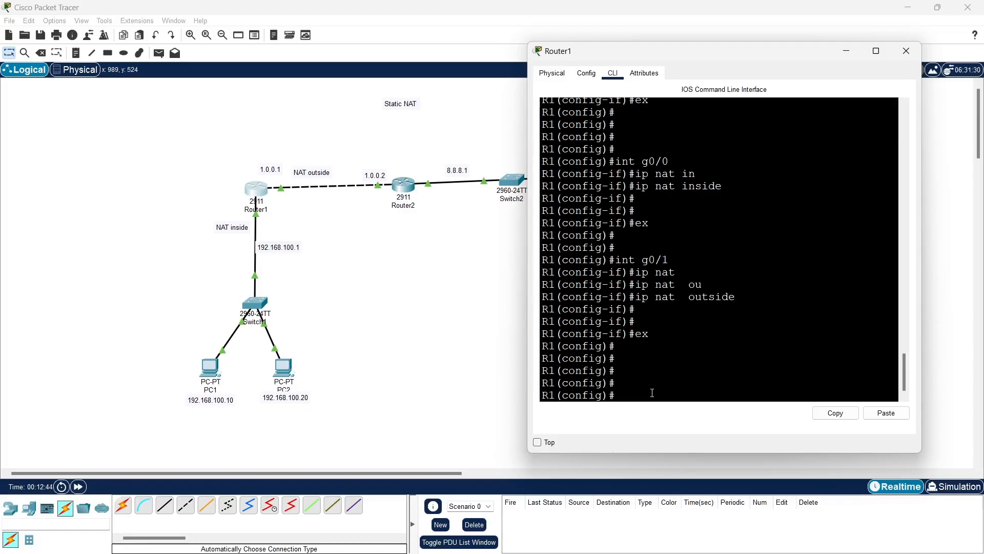
- Add a static inside source NAT entry on Router1 translating 192.168.100.10 to 1.0.0.1
{"action": "type", "text": "ip nat in"}
{"action": "key", "text": "Tab"}
{"action": "type", "text": "so"}
{"action": "key", "text": "Tab"}
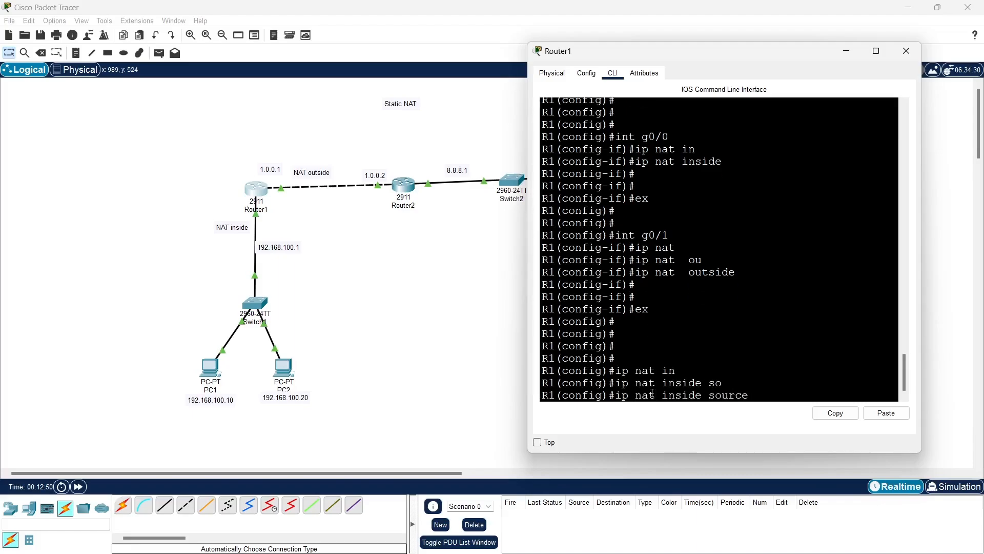
{"action": "type", "text": "st"}
{"action": "key", "text": "Tab"}
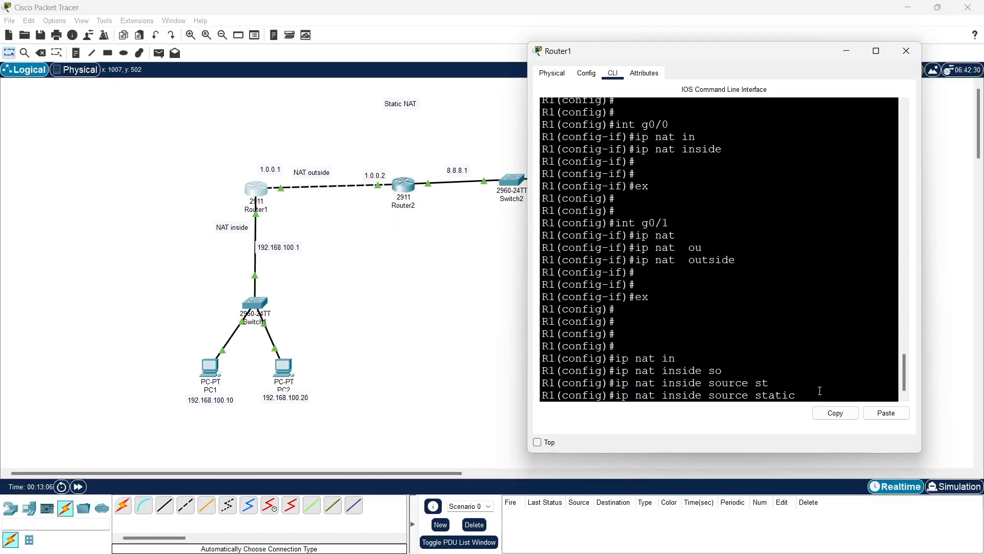
{"action": "type", "text": "92.168.100.10"}
{"action": "left_click_drag", "start_coordinate": [523, 350], "coordinate": [427, 348]}
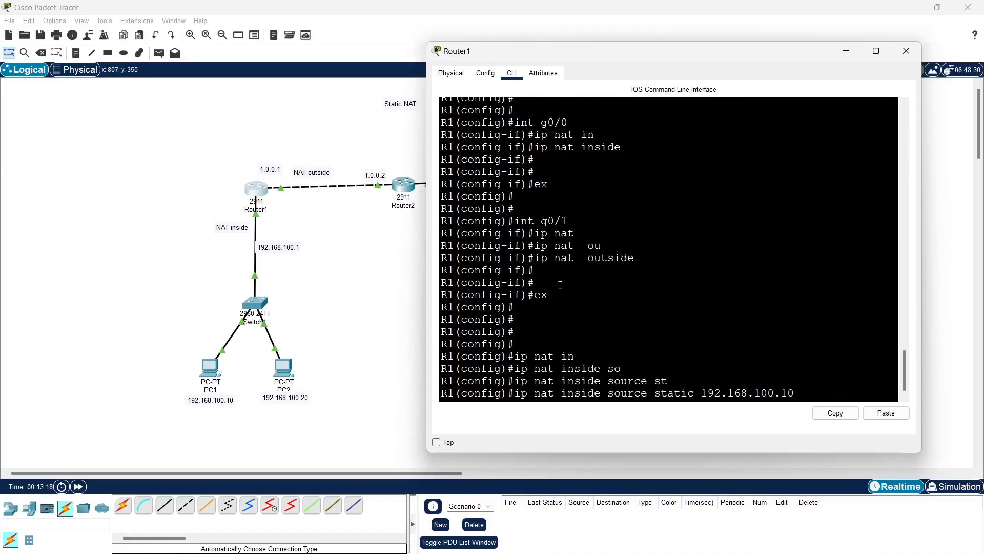
{"action": "type", "text": "1.0.0.1"}
{"action": "key", "text": "Return"}
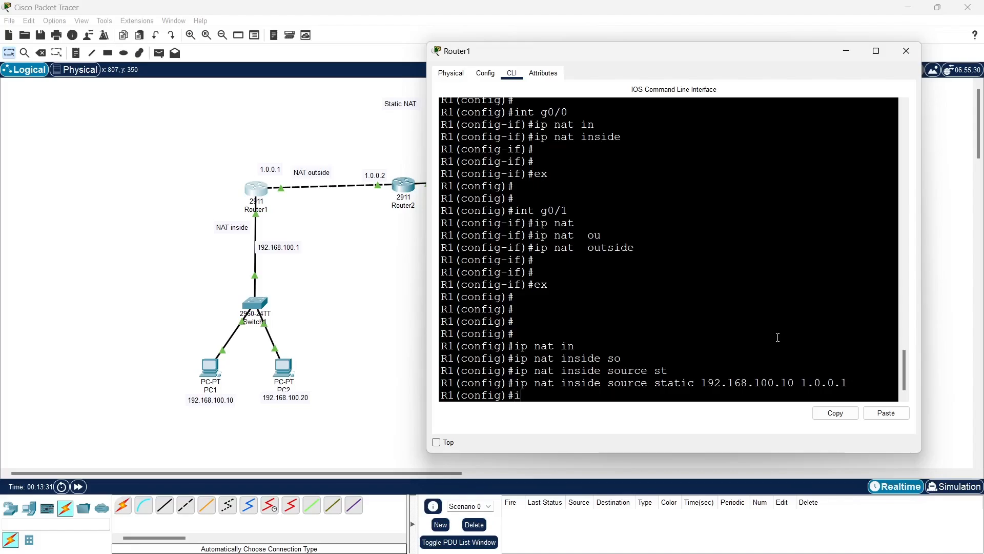
- Add a second static inside source NAT entry on Router1 translating 192.168.100.20 to 1.0.0.1
{"action": "type", "text": "ip nat"}
{"action": "key", "text": "Tab"}
{"action": "type", "text": "in"}
{"action": "key", "text": "Tab"}
{"action": "type", "text": "so"}
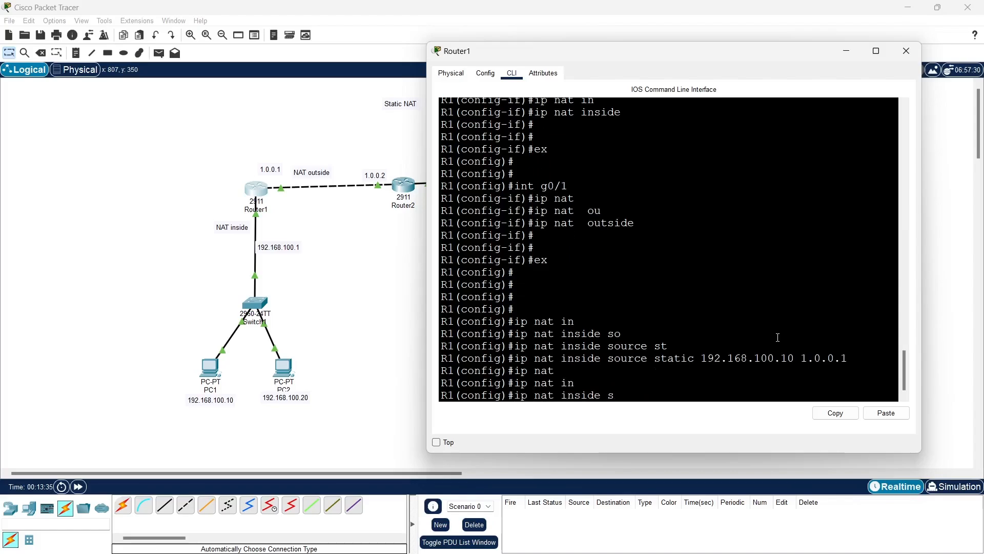
{"action": "key", "text": "Tab"}
{"action": "type", "text": "st"}
{"action": "key", "text": "Tab"}
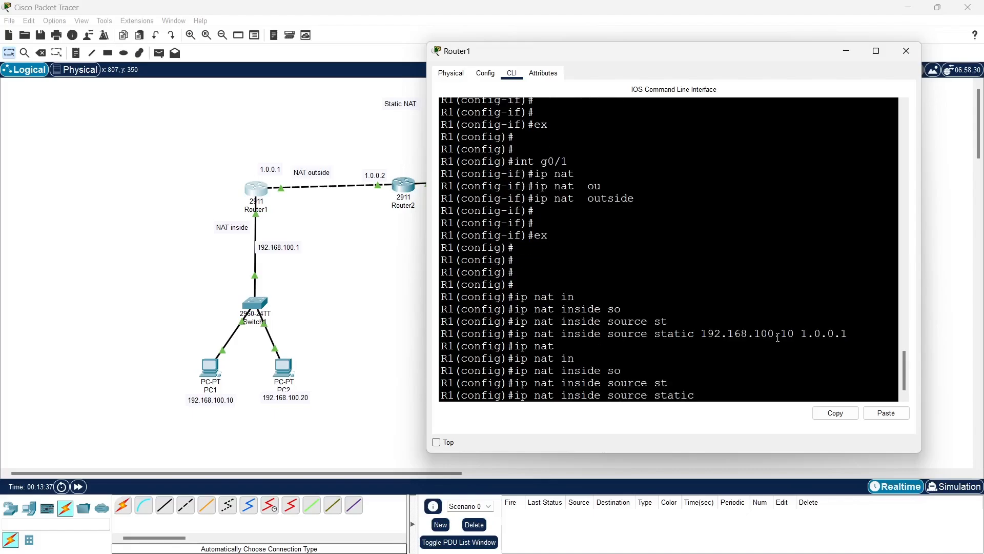
{"action": "type", "text": "192.168.100.20 1.0.0.1"}
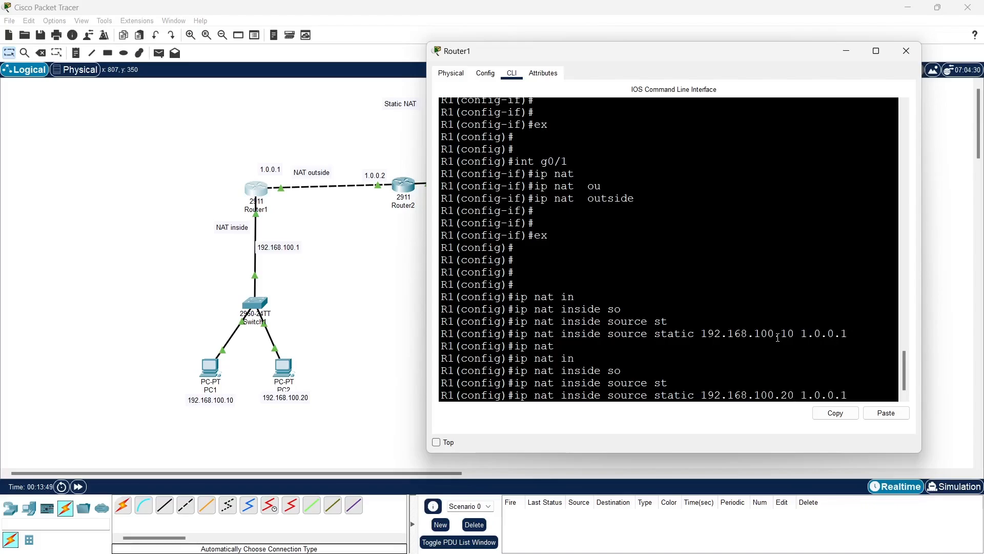
{"action": "key", "text": "Return"}
{"action": "key", "text": "Return"}
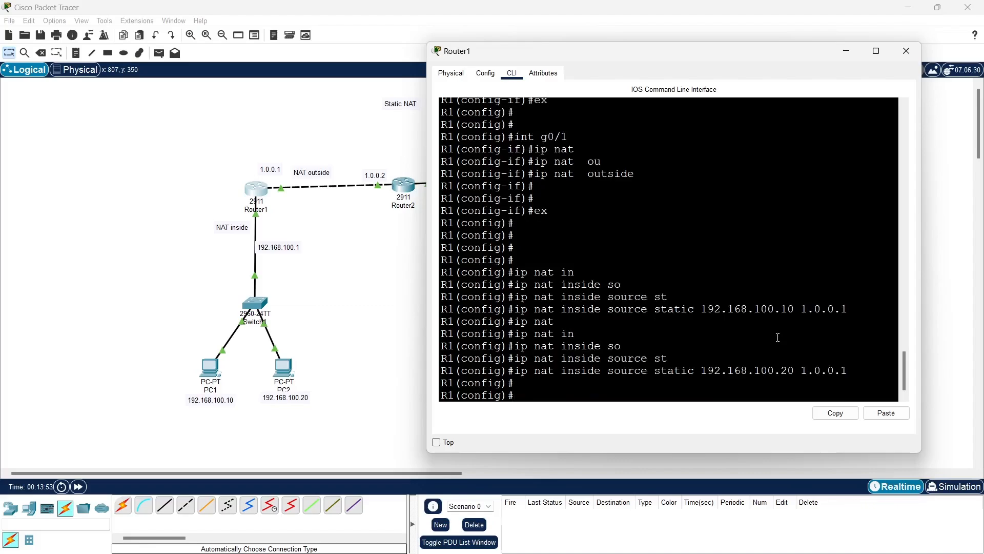
- Configure a default route 0.0.0.0 0.0.0.0 on Router1 out of gigabitEthernet 0/1
{"action": "type", "text": "ip route 0.0.0.0 0.0.0.0"}
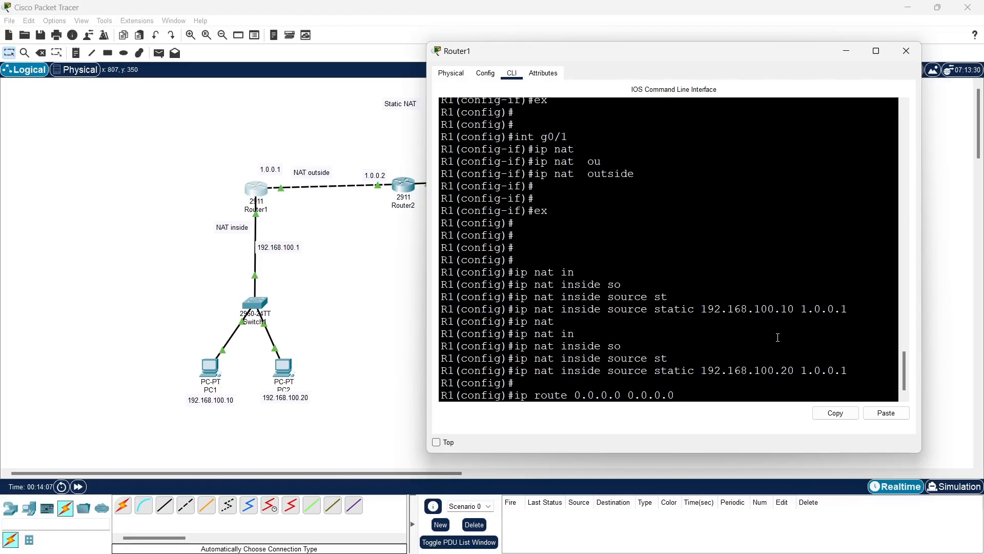
{"action": "type", "text": "gi"}
{"action": "key", "text": "Tab"}
{"action": "type", "text": "0/1"}
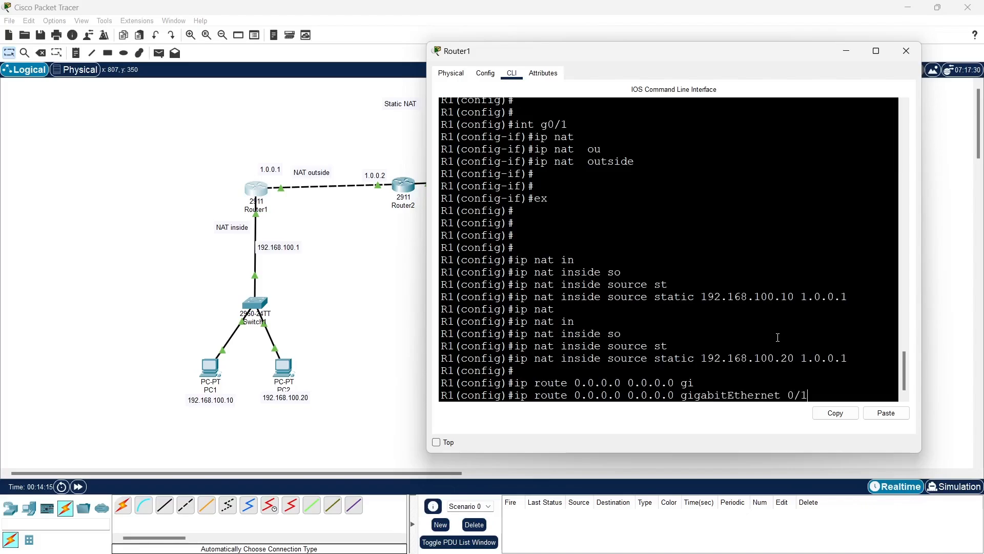
{"action": "key", "text": "Return"}
{"action": "key", "text": "Return"}
{"action": "key", "text": "Return"}
{"action": "key", "text": "Return"}
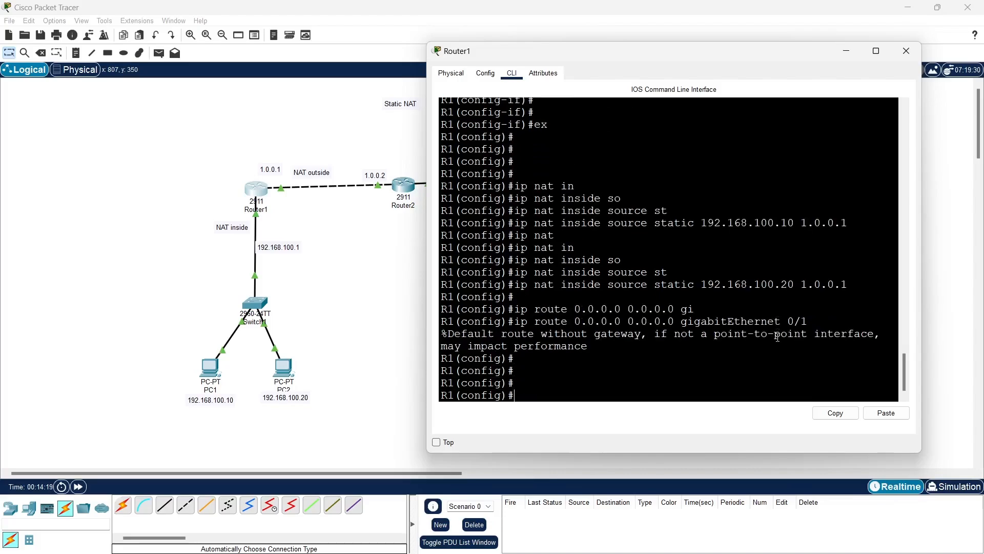
{"action": "key", "text": "Return"}
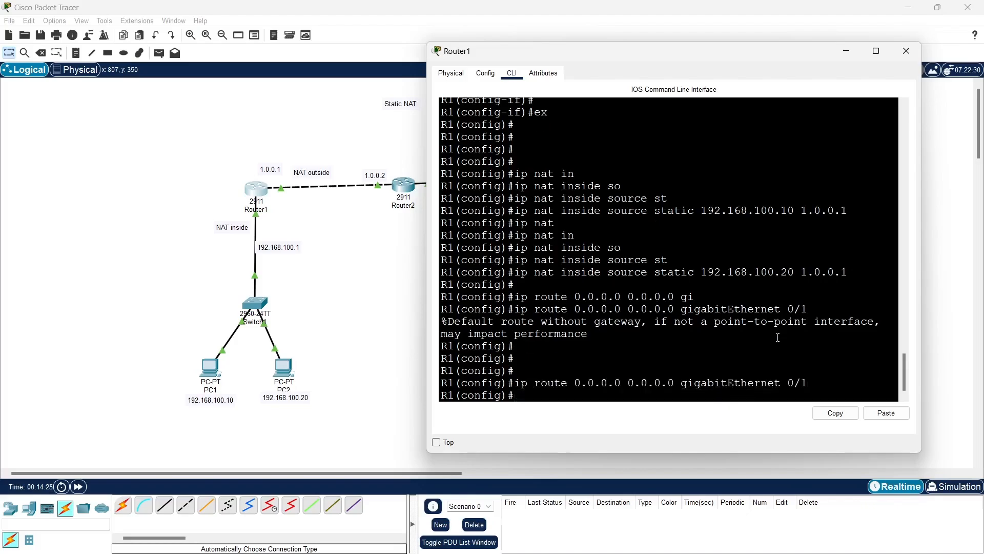
- Show Router1's running configuration and examine the IP addresses and NAT roles of GigabitEthernet0/0 and GigabitEthernet0/1
{"action": "type", "text": "do sh ru"}
{"action": "key", "text": "Return"}
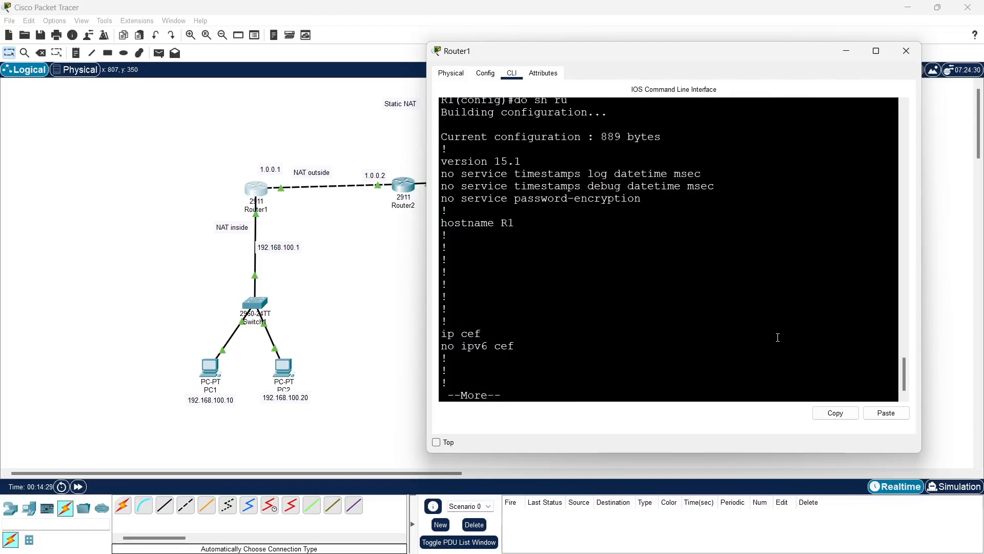
{"action": "key", "text": "Return"}
{"action": "key", "text": "Return"}
{"action": "key", "text": "Return"}
{"action": "key", "text": "Return"}
{"action": "key", "text": "Return"}
{"action": "key", "text": "Return"}
{"action": "key", "text": "Return"}
{"action": "key", "text": "Return"}
{"action": "key", "text": "Return"}
{"action": "key", "text": "Return"}
{"action": "key", "text": "Return"}
{"action": "key", "text": "Return"}
{"action": "key", "text": "Return"}
{"action": "key", "text": "Return"}
{"action": "key", "text": "Return"}
{"action": "key", "text": "Return"}
{"action": "key", "text": "Return"}
{"action": "key", "text": "Return"}
{"action": "key", "text": "Return"}
{"action": "key", "text": "Return"}
{"action": "key", "text": "Return"}
{"action": "key", "text": "Return"}
{"action": "key", "text": "Return"}
{"action": "key", "text": "Return"}
{"action": "key", "text": "Return"}
{"action": "key", "text": "Return"}
{"action": "key", "text": "Return"}
{"action": "key", "text": "Return"}
{"action": "key", "text": "Return"}
{"action": "key", "text": "Return"}
{"action": "key", "text": "Return"}
{"action": "key", "text": "Return"}
{"action": "key", "text": "Return"}
{"action": "key", "text": "Return"}
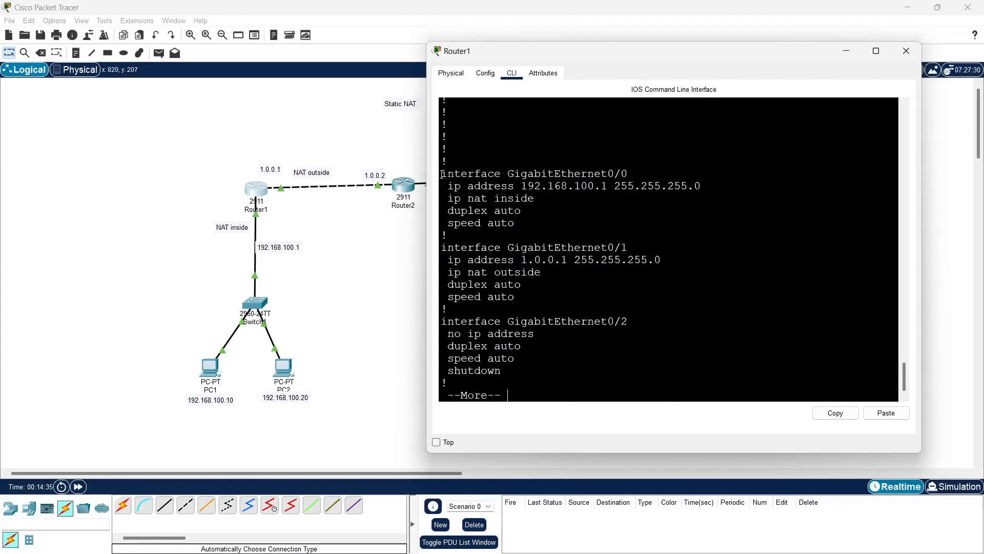
{"action": "left_click_drag", "start_coordinate": [442, 175], "coordinate": [612, 199]}
{"action": "left_click", "coordinate": [557, 208]}
{"action": "left_click_drag", "start_coordinate": [444, 250], "coordinate": [635, 251]}
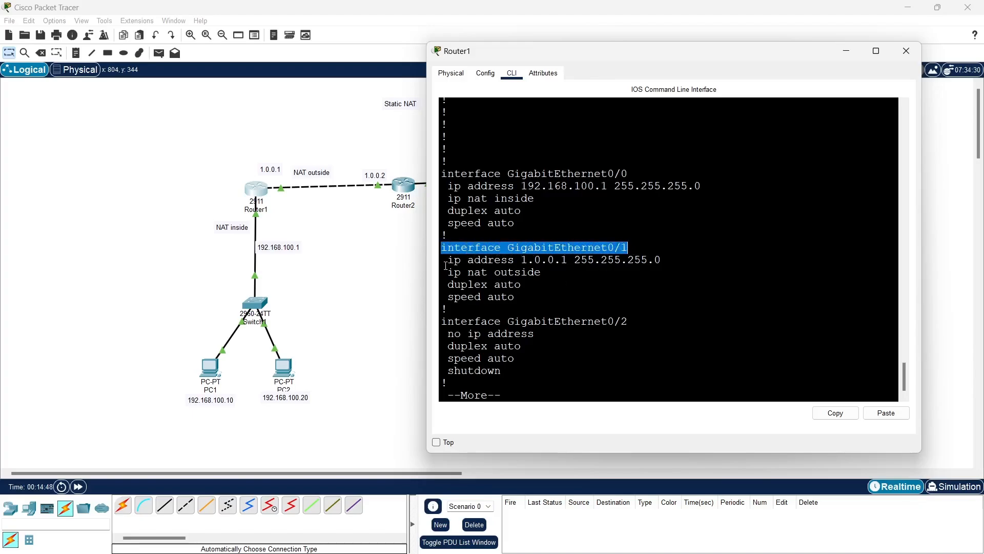
{"action": "left_click_drag", "start_coordinate": [448, 263], "coordinate": [690, 272]}
{"action": "left_click", "coordinate": [526, 304]}
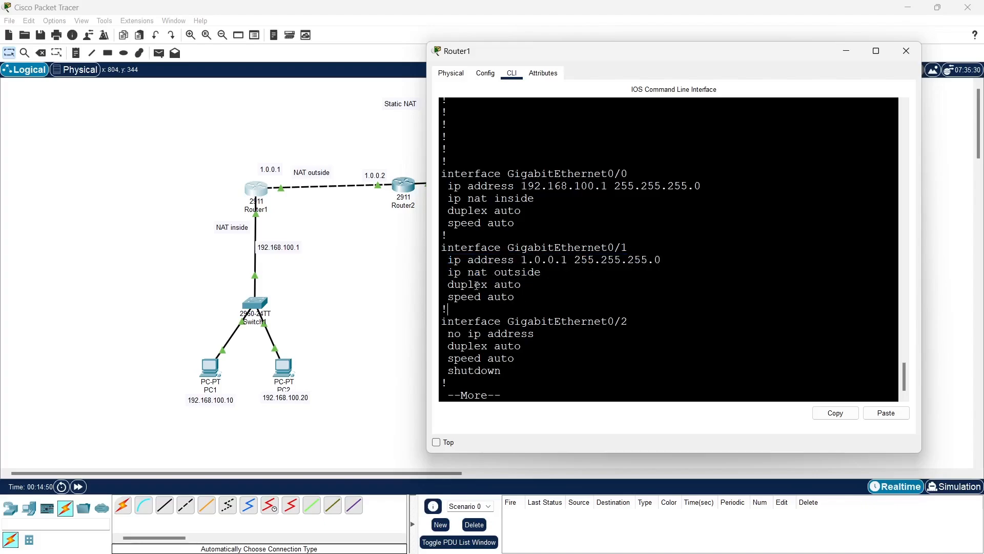
{"action": "left_click_drag", "start_coordinate": [447, 272], "coordinate": [541, 273]}
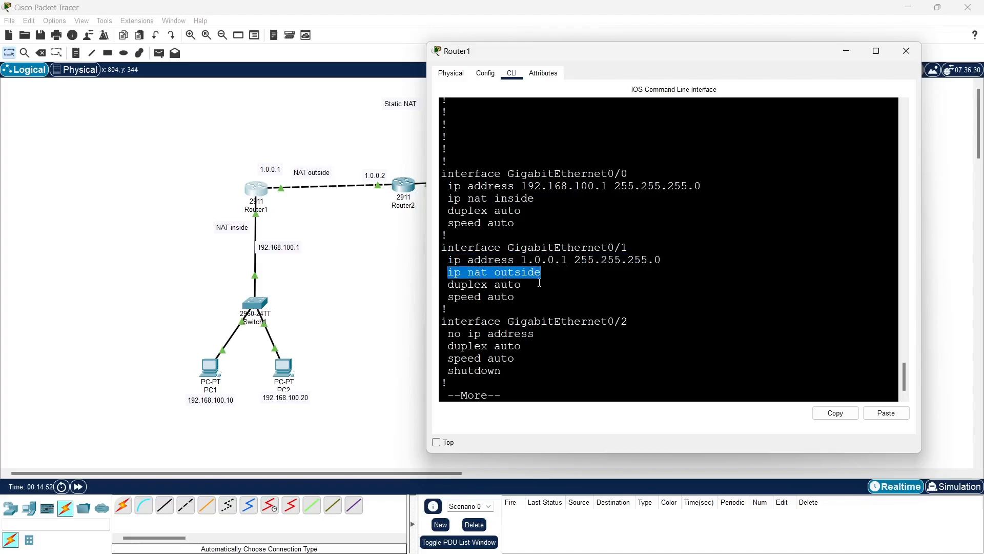
- Continue through the running configuration and examine the static NAT entries and the default route
{"action": "left_click", "coordinate": [556, 390]}
{"action": "key", "text": "Return"}
{"action": "key", "text": "Return"}
{"action": "key", "text": "Return"}
{"action": "key", "text": "Return"}
{"action": "key", "text": "Return"}
{"action": "key", "text": "Return"}
{"action": "key", "text": "Return"}
{"action": "key", "text": "Return"}
{"action": "key", "text": "Return"}
{"action": "key", "text": "Return"}
{"action": "key", "text": "Return"}
{"action": "key", "text": "Return"}
{"action": "key", "text": "Return"}
{"action": "key", "text": "Return"}
{"action": "key", "text": "Return"}
{"action": "key", "text": "Return"}
{"action": "key", "text": "Return"}
{"action": "key", "text": "Return"}
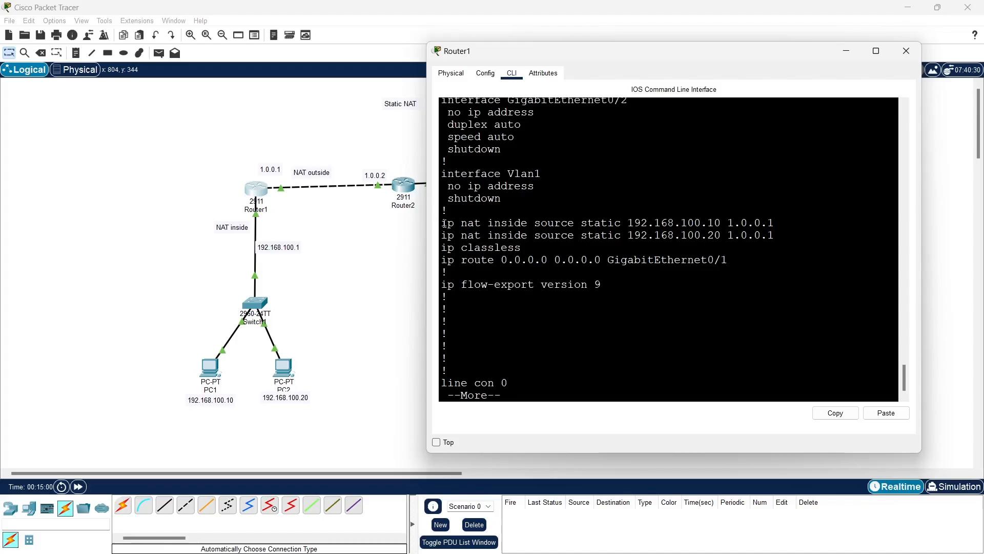
{"action": "left_click_drag", "start_coordinate": [442, 223], "coordinate": [721, 226]}
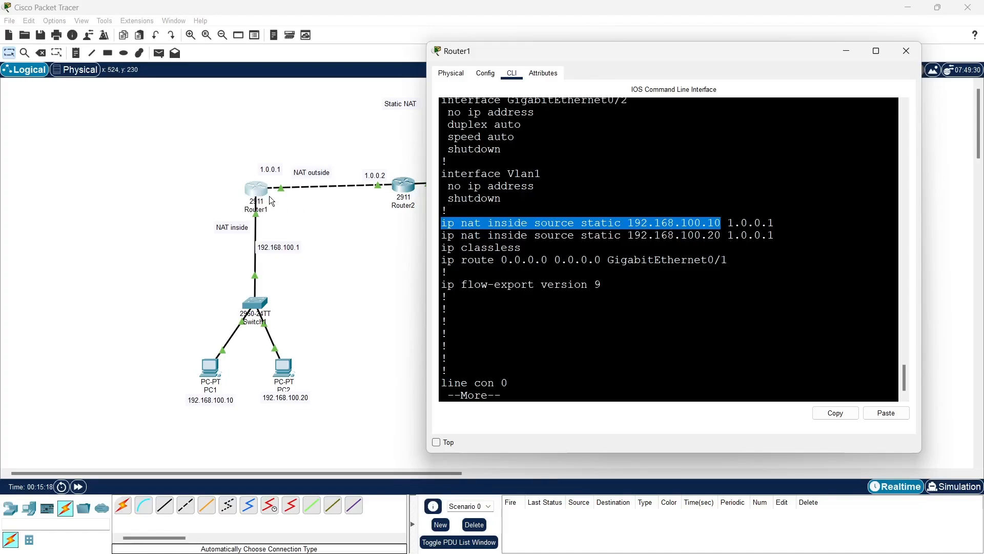
{"action": "left_click", "coordinate": [531, 297]}
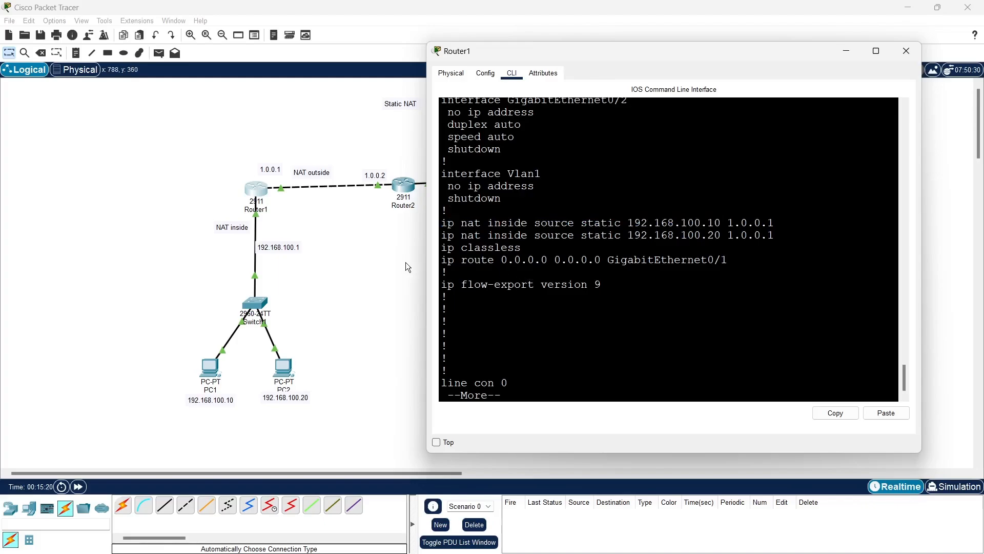
{"action": "left_click_drag", "start_coordinate": [443, 260], "coordinate": [734, 261]}
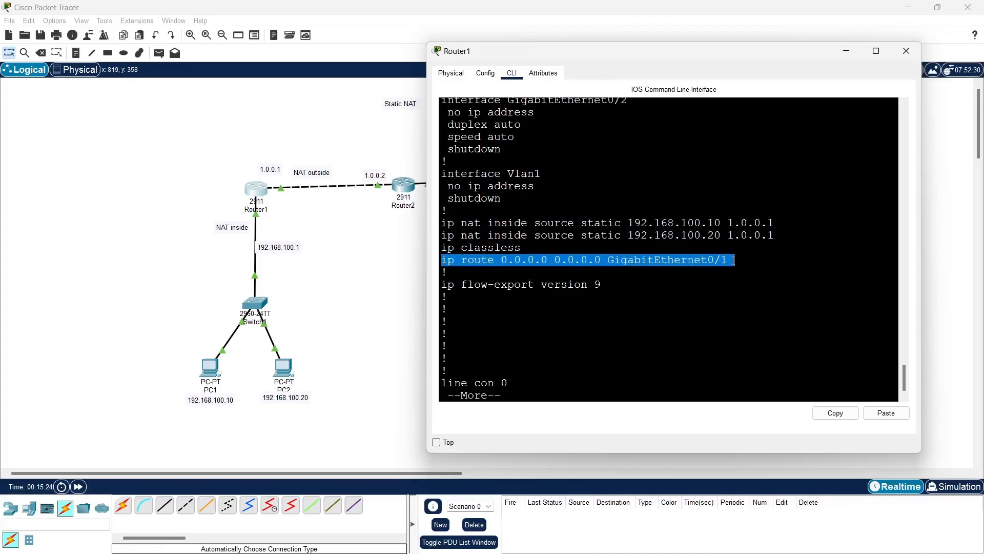
- Page through the rest of the running configuration to its end and close the Router1 window
{"action": "left_click", "coordinate": [580, 398]}
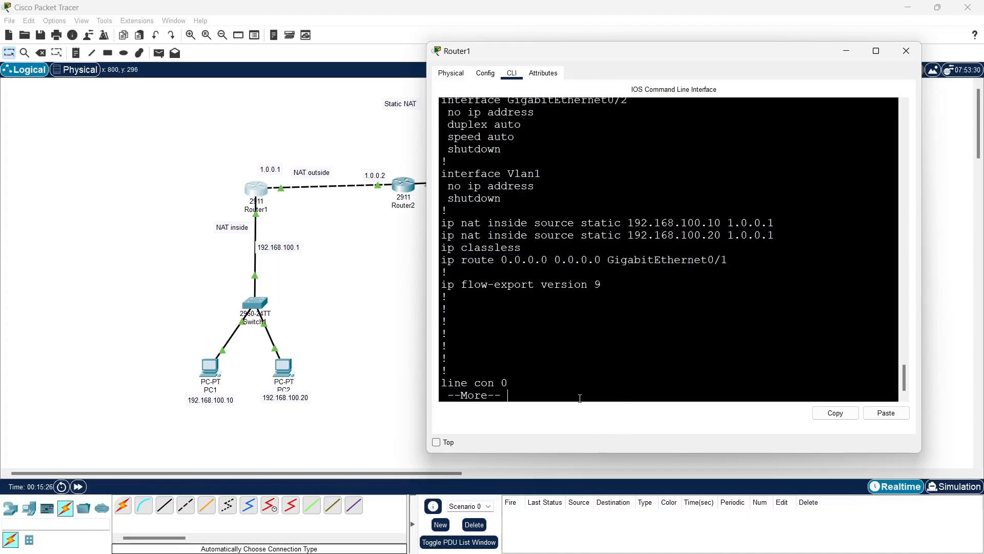
{"action": "key", "text": "Return"}
{"action": "key", "text": "Return"}
{"action": "key", "text": "Return"}
{"action": "key", "text": "Return"}
{"action": "key", "text": "Return"}
{"action": "key", "text": "Return"}
{"action": "key", "text": "Return"}
{"action": "key", "text": "Return"}
{"action": "key", "text": "Return"}
{"action": "key", "text": "Return"}
{"action": "key", "text": "Return"}
{"action": "key", "text": "Return"}
{"action": "key", "text": "Return"}
{"action": "key", "text": "Return"}
{"action": "key", "text": "Return"}
{"action": "key", "text": "Return"}
{"action": "key", "text": "Return"}
{"action": "key", "text": "Return"}
{"action": "key", "text": "Return"}
{"action": "key", "text": "Return"}
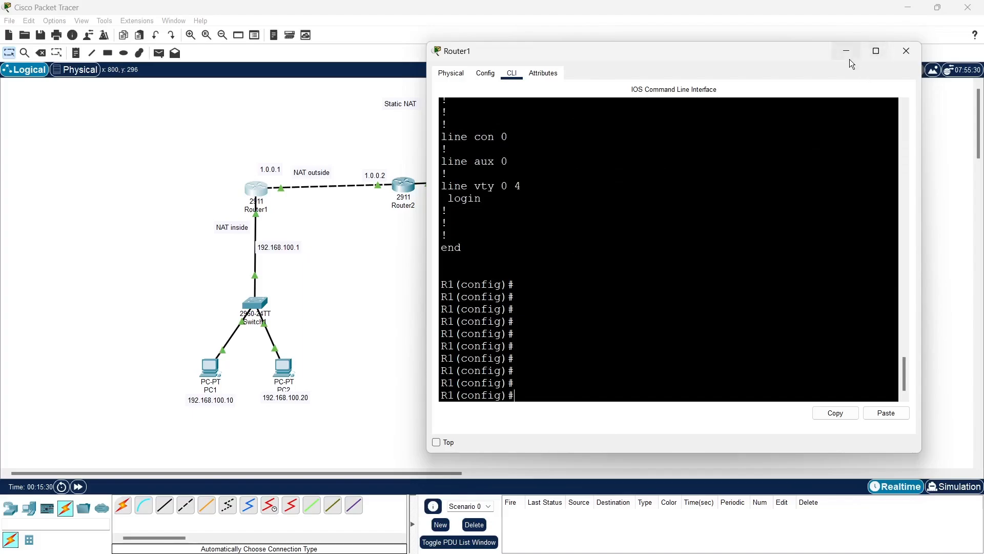
{"action": "left_click", "coordinate": [906, 52]}
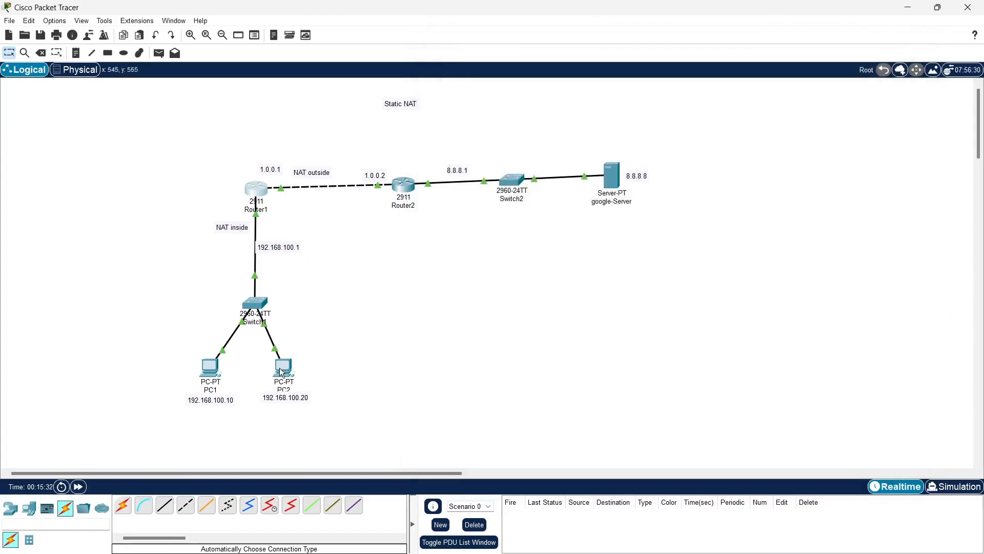
- Open PC1's command prompt and repeat the ping to the google-Server at 8.8.8.8
{"action": "left_click", "coordinate": [207, 385]}
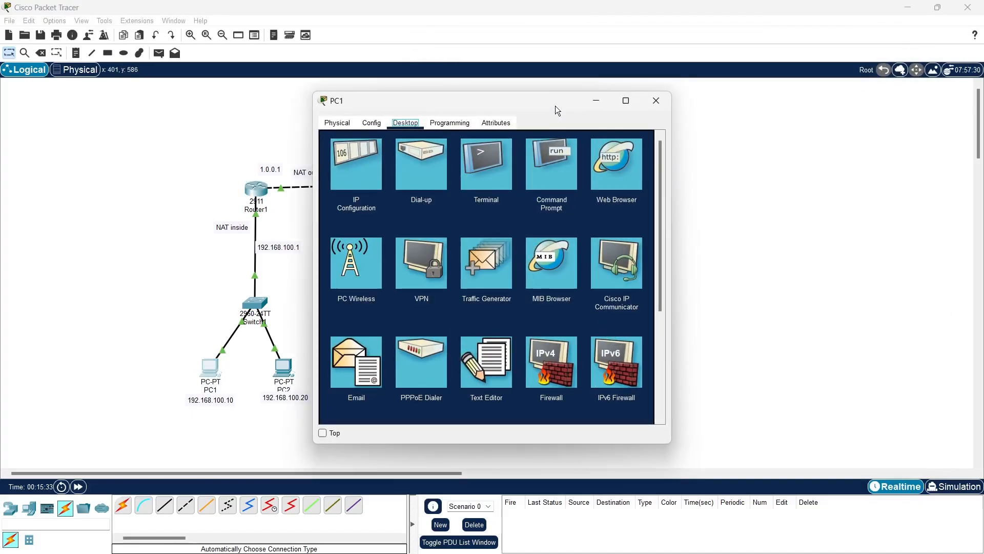
{"action": "left_click_drag", "start_coordinate": [540, 103], "coordinate": [781, 97]}
{"action": "left_click", "coordinate": [802, 163]}
{"action": "scroll", "coordinate": [694, 358], "scroll_direction": "down", "scroll_amount": 4}
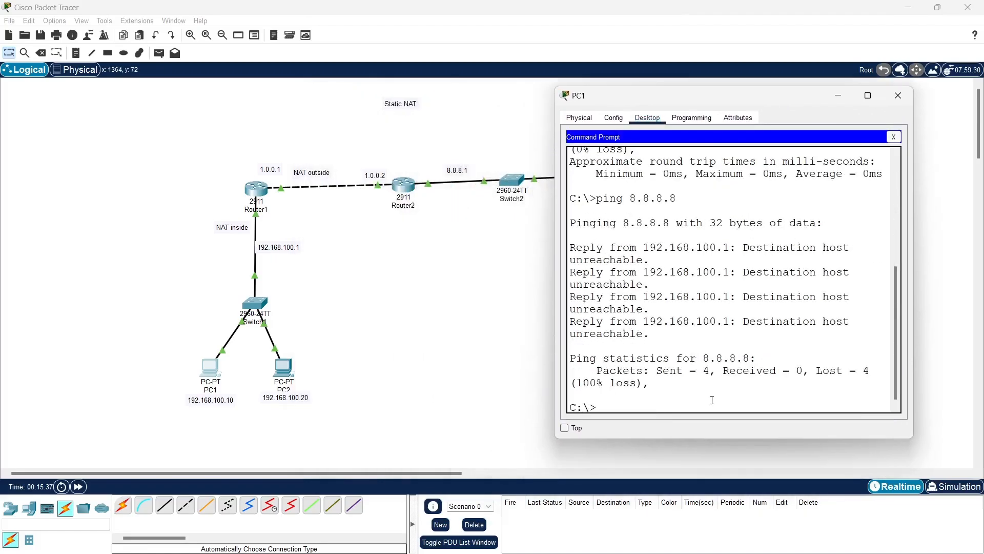
{"action": "key", "text": "Up"}
{"action": "key", "text": "Return"}
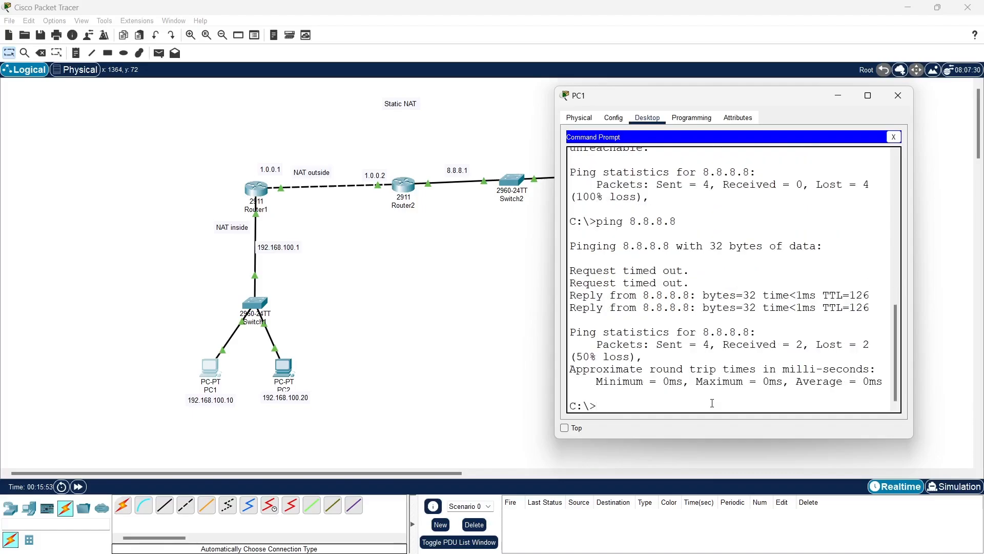
- Repeat the ping from PC1 to 8.8.8.8 and widen its window to read the replies
{"action": "key", "text": "Up"}
{"action": "key", "text": "Return"}
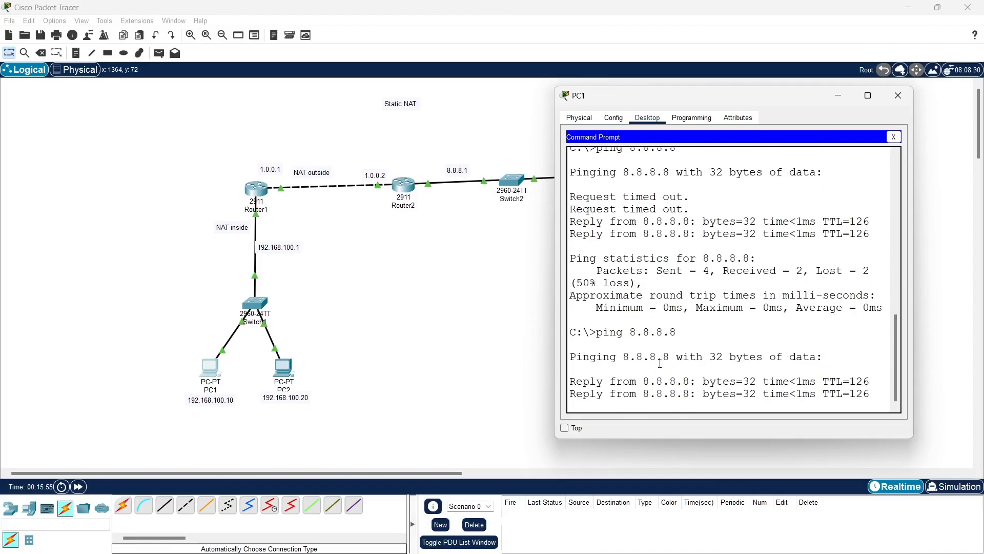
{"action": "left_click_drag", "start_coordinate": [557, 329], "coordinate": [377, 323]}
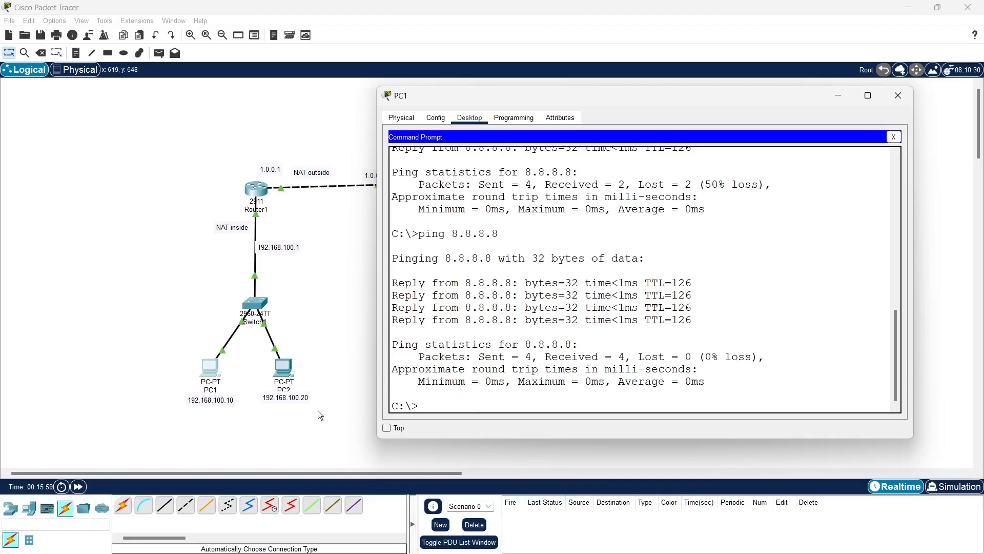
- Open PC2's command prompt and ping the default gateway at 192.168.100.1
{"action": "left_click", "coordinate": [277, 365]}
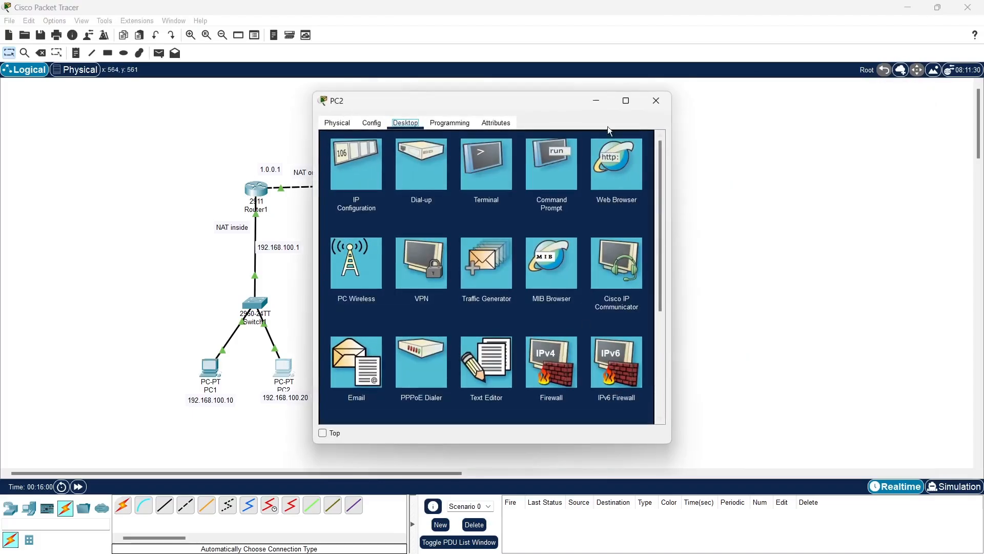
{"action": "left_click_drag", "start_coordinate": [560, 107], "coordinate": [817, 98]}
{"action": "left_click", "coordinate": [804, 153]}
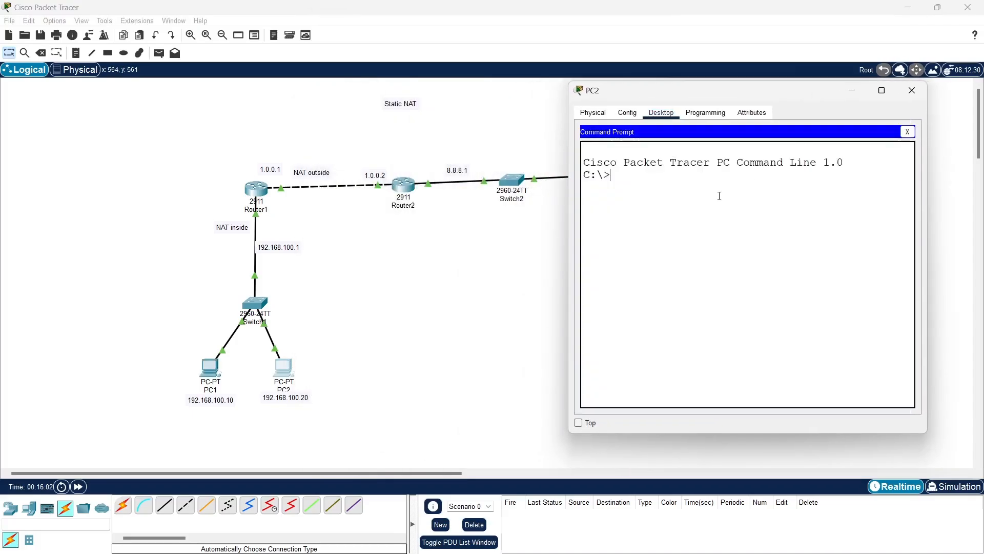
{"action": "type", "text": "ping 192.168.100.1"}
{"action": "key", "text": "Return"}
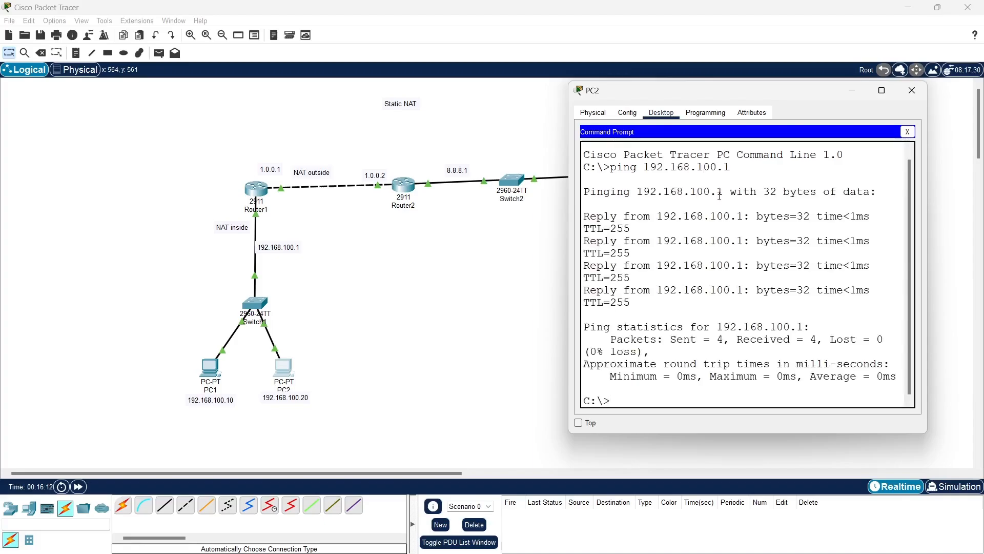
- Ping the google-Server at 8.8.8.8 from PC2, widen the window to read the replies, and return to the topology
{"action": "key", "text": "Up"}
{"action": "key", "text": "BackSpace"}
{"action": "key", "text": "BackSpace"}
{"action": "key", "text": "BackSpace"}
{"action": "key", "text": "BackSpace"}
{"action": "key", "text": "BackSpace"}
{"action": "key", "text": "BackSpace"}
{"action": "key", "text": "BackSpace"}
{"action": "key", "text": "BackSpace"}
{"action": "key", "text": "BackSpace"}
{"action": "key", "text": "BackSpace"}
{"action": "key", "text": "BackSpace"}
{"action": "key", "text": "BackSpace"}
{"action": "key", "text": "BackSpace"}
{"action": "type", "text": "8.8.8.8"}
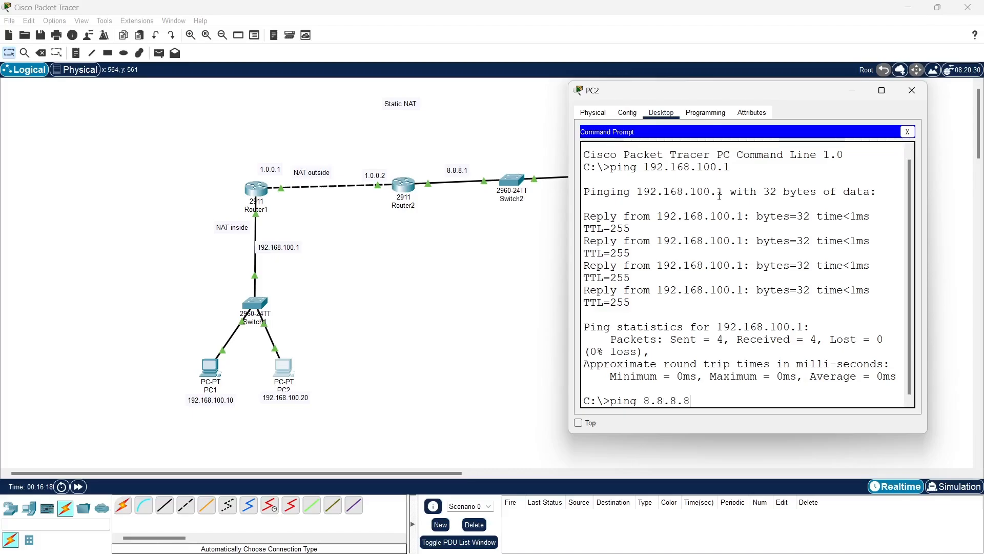
{"action": "key", "text": "Return"}
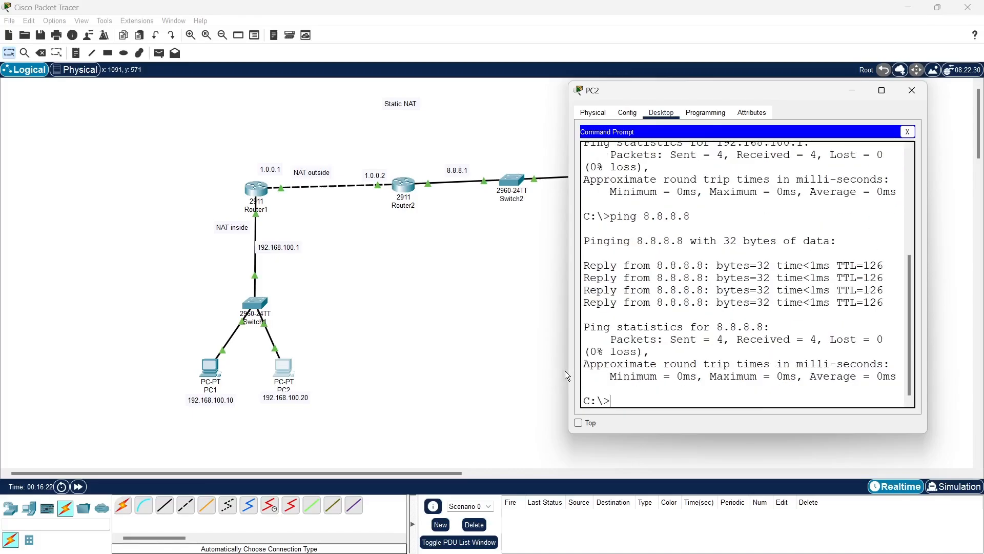
{"action": "left_click_drag", "start_coordinate": [569, 368], "coordinate": [380, 369]}
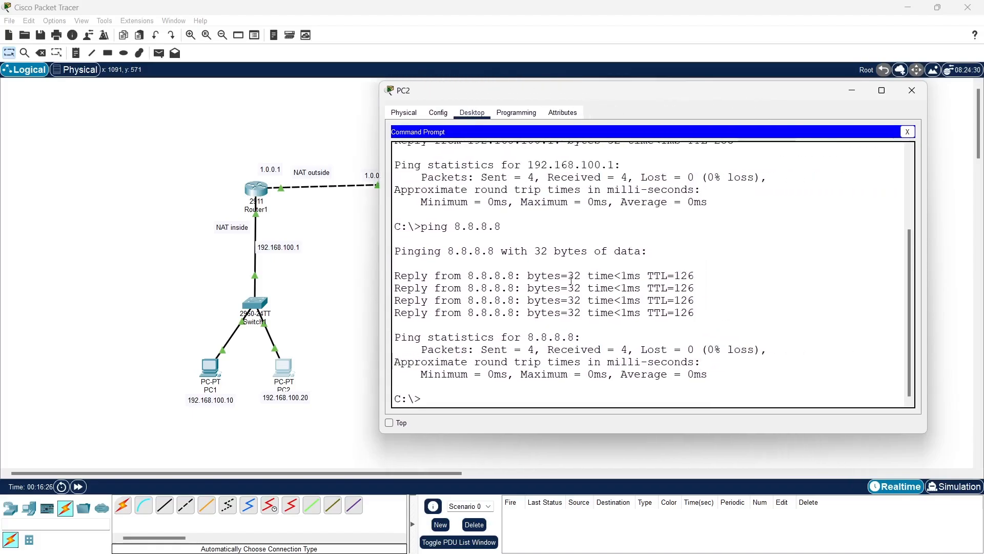
{"action": "left_click", "coordinate": [521, 442]}
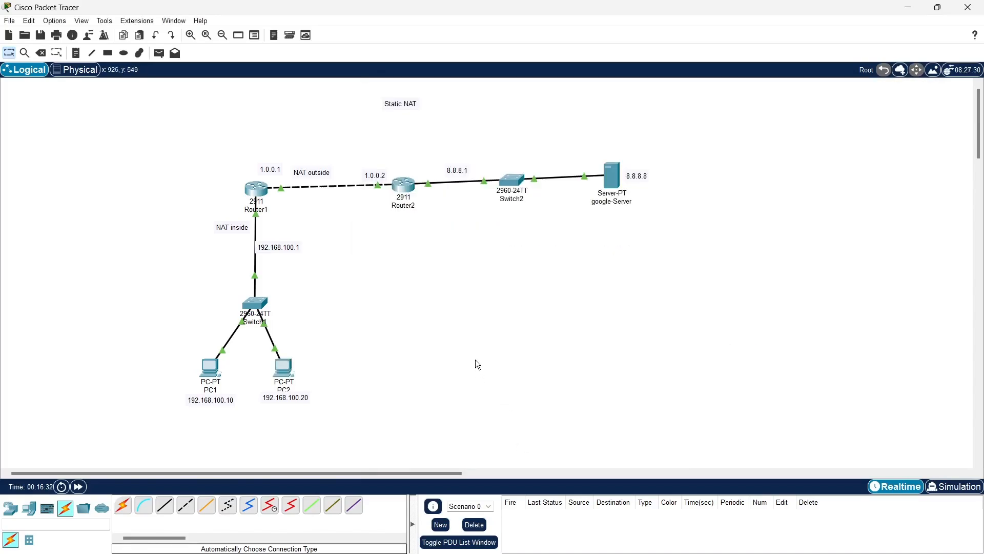
- Open Router1's command line and leave global configuration mode with the end command
{"action": "left_click", "coordinate": [256, 189]}
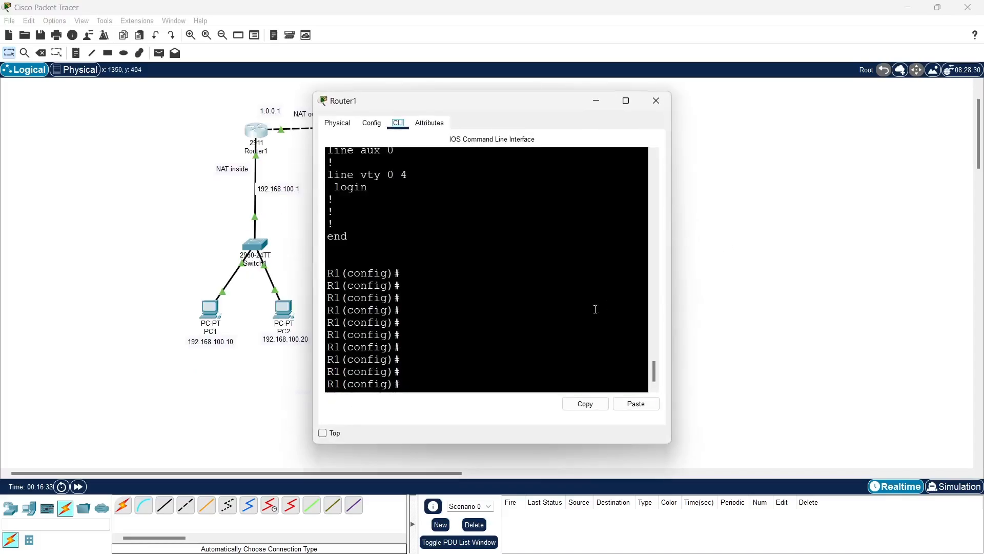
{"action": "left_click", "coordinate": [514, 367]}
{"action": "type", "text": "end"}
{"action": "key", "text": "Return"}
{"action": "key", "text": "Return"}
- Try to display Router1's NAT information with the command show ip nat
{"action": "type", "text": "s"}
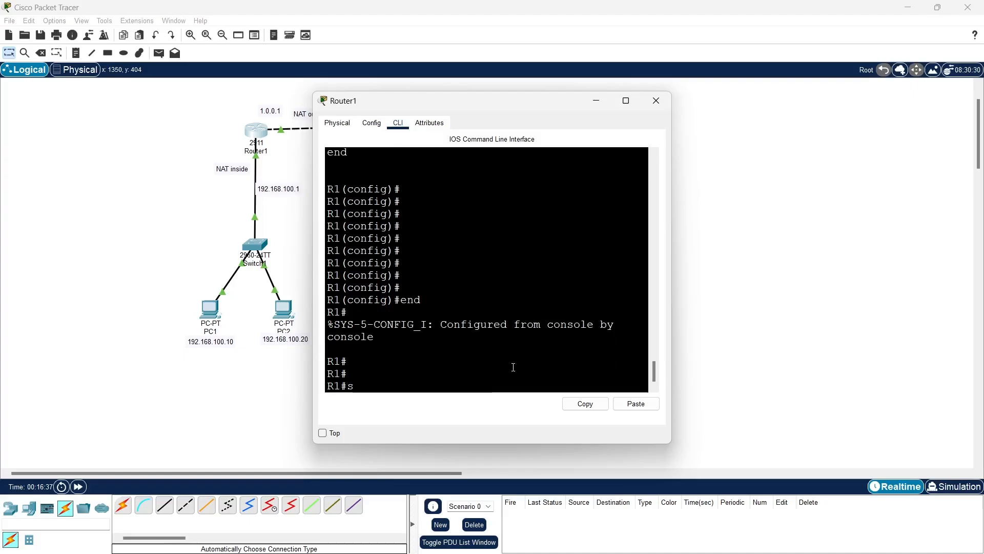
{"action": "type", "text": "h"}
{"action": "key", "text": "Tab"}
{"action": "type", "text": "ip"}
{"action": "key", "text": "Tab"}
{"action": "type", "text": "n"}
{"action": "key", "text": "Tab"}
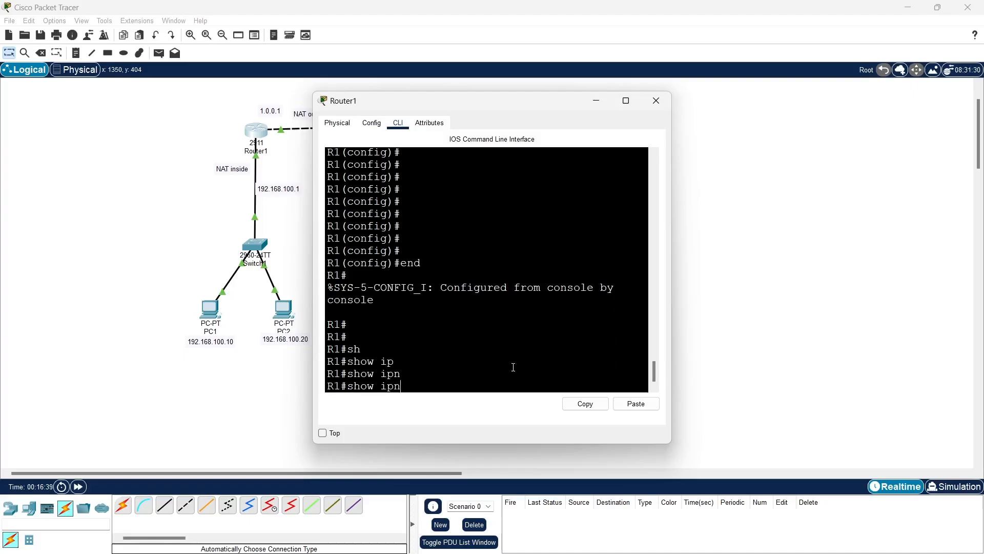
{"action": "key", "text": "BackSpace"}
{"action": "type", "text": "na"}
{"action": "key", "text": "Tab"}
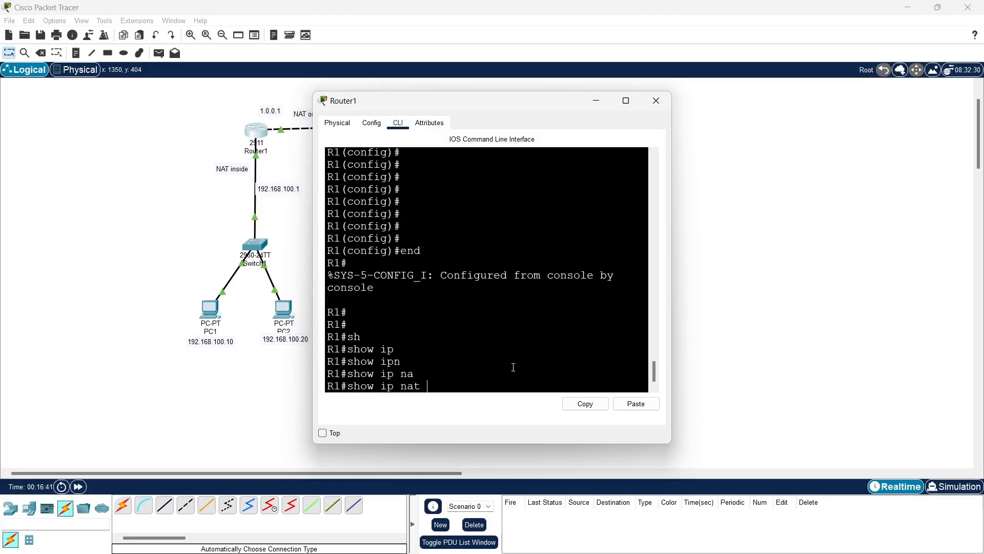
{"action": "key", "text": "Return"}
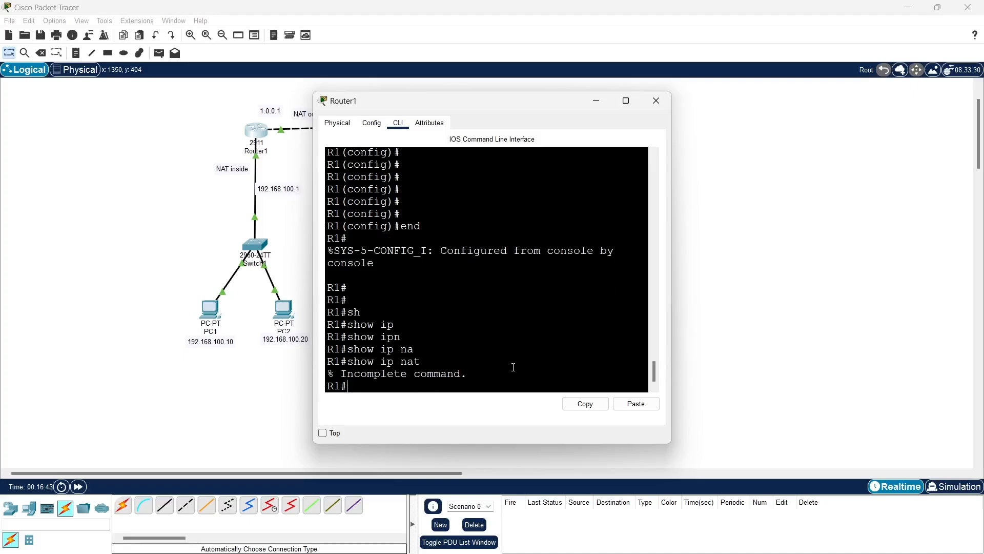
{"action": "key", "text": "Up"}
{"action": "key", "text": "Return"}
{"action": "key", "text": "Return"}
- List the options available for the show ip nat command on Router1
{"action": "key", "text": "Up"}
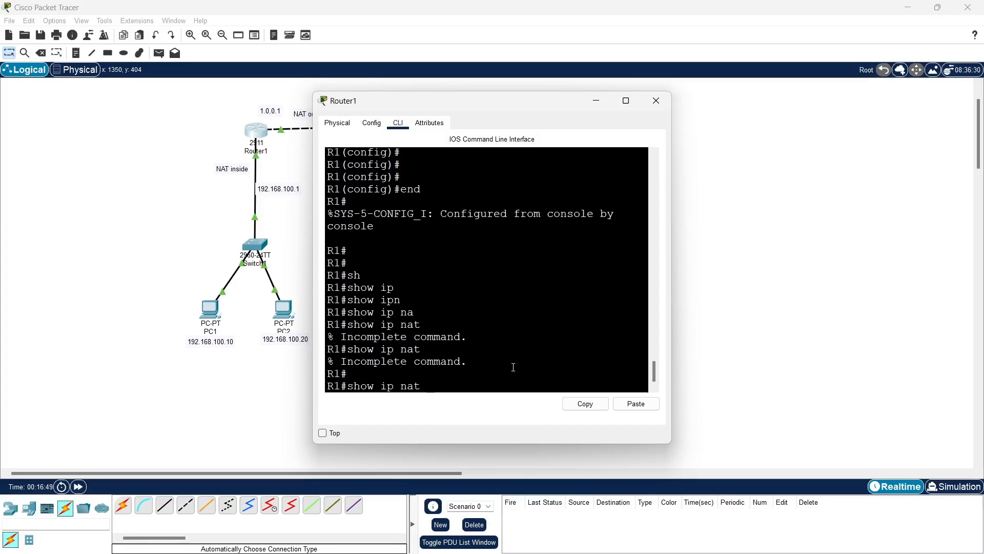
{"action": "type", "text": "?"}
{"action": "key", "text": "Return"}
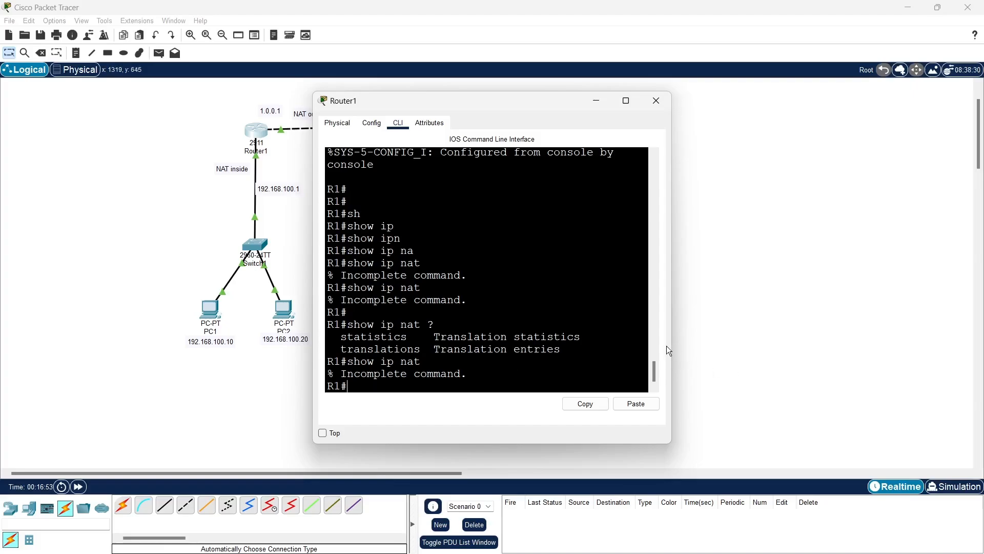
- Widen the Router1 window and display the NAT statistics with show ip nat statistics
{"action": "left_click_drag", "start_coordinate": [672, 349], "coordinate": [970, 355]}
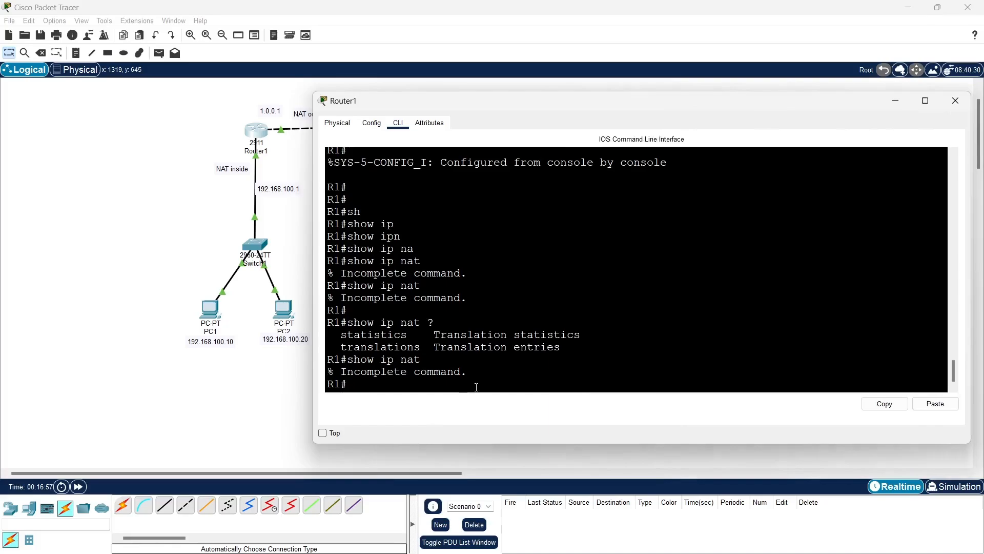
{"action": "key", "text": "Up"}
{"action": "type", "text": "st"}
{"action": "key", "text": "Tab"}
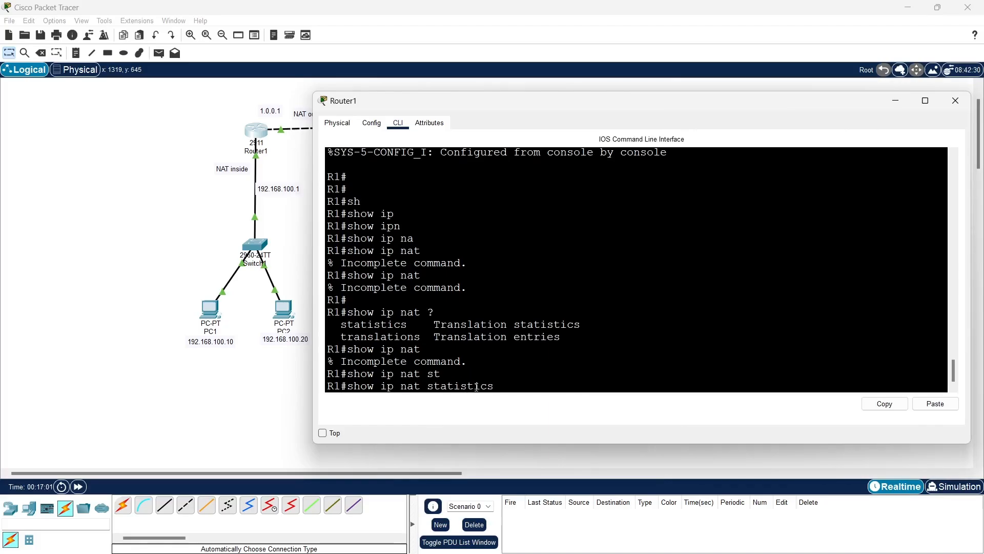
{"action": "key", "text": "Return"}
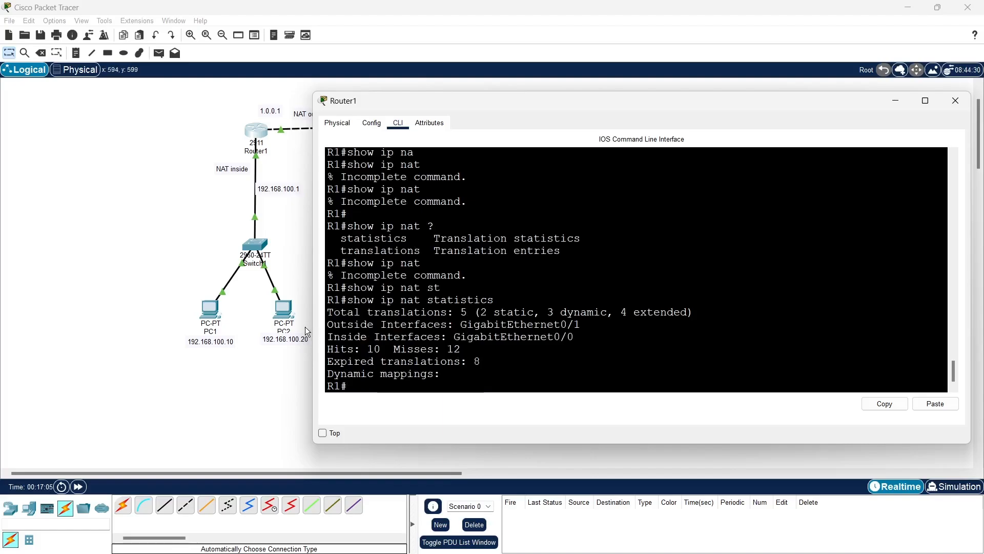
- Widen the Router1 window further and examine the outside and inside interface lines in the NAT statistics
{"action": "left_click_drag", "start_coordinate": [312, 335], "coordinate": [131, 337]}
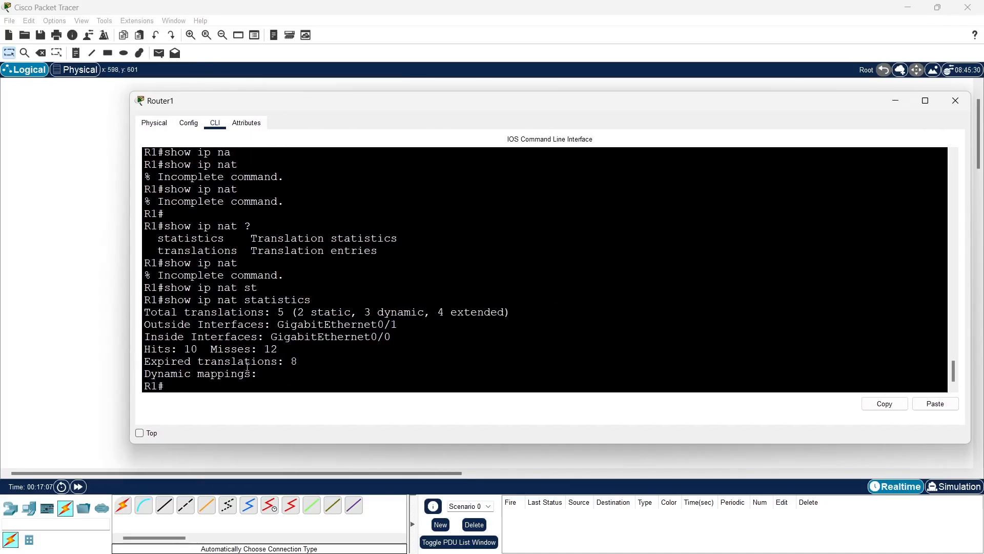
{"action": "double_click", "coordinate": [149, 324]}
{"action": "left_click_drag", "start_coordinate": [197, 325], "coordinate": [394, 324]}
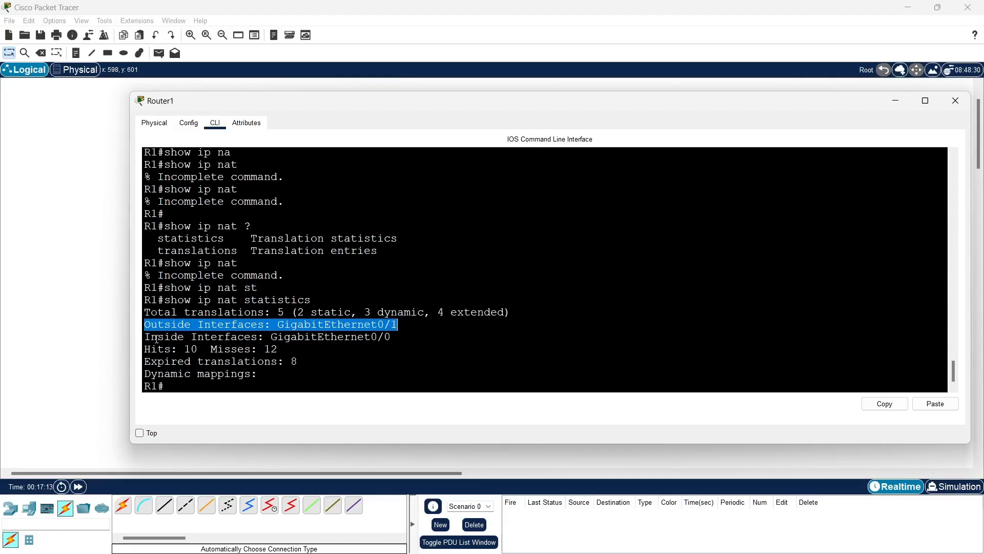
{"action": "left_click_drag", "start_coordinate": [146, 338], "coordinate": [405, 337]}
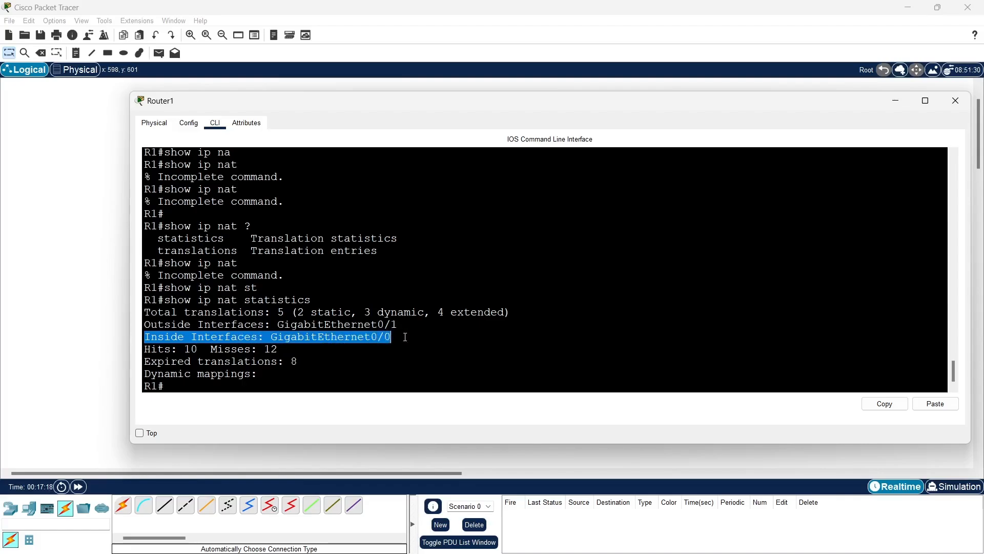